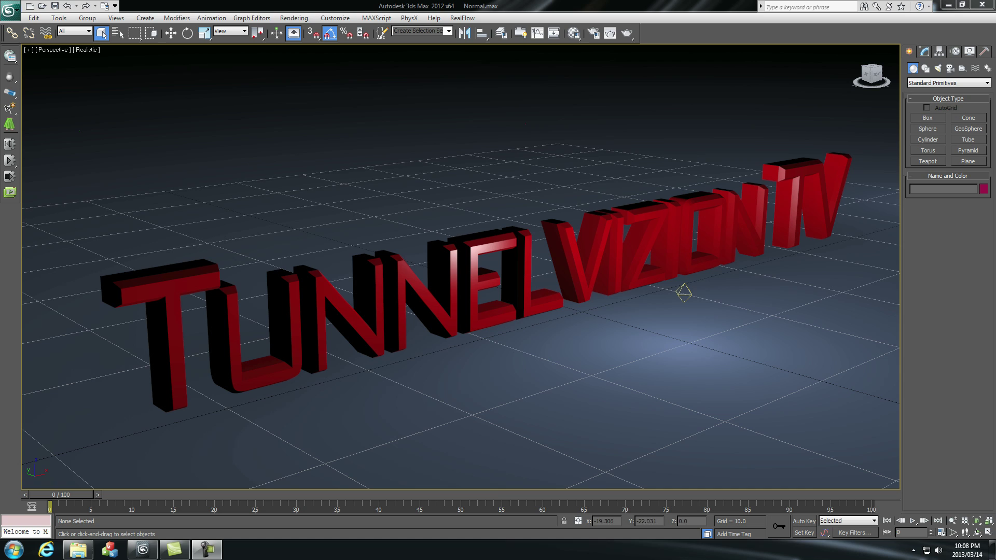
Review the 3ds Max scene files in the Network Render Tutorial folder.
left_click(78, 550)
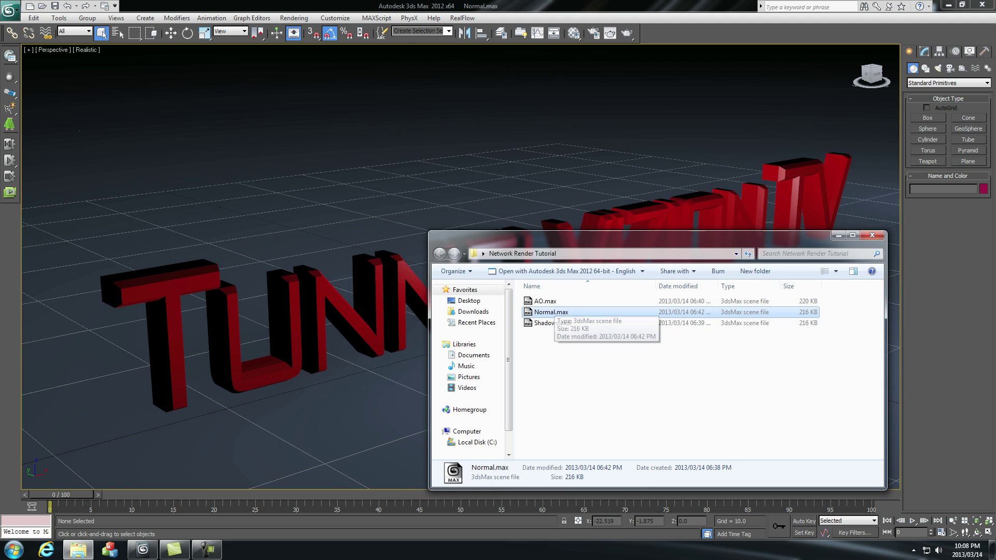
left_click_drag(622, 235, 731, 322)
left_click(662, 409)
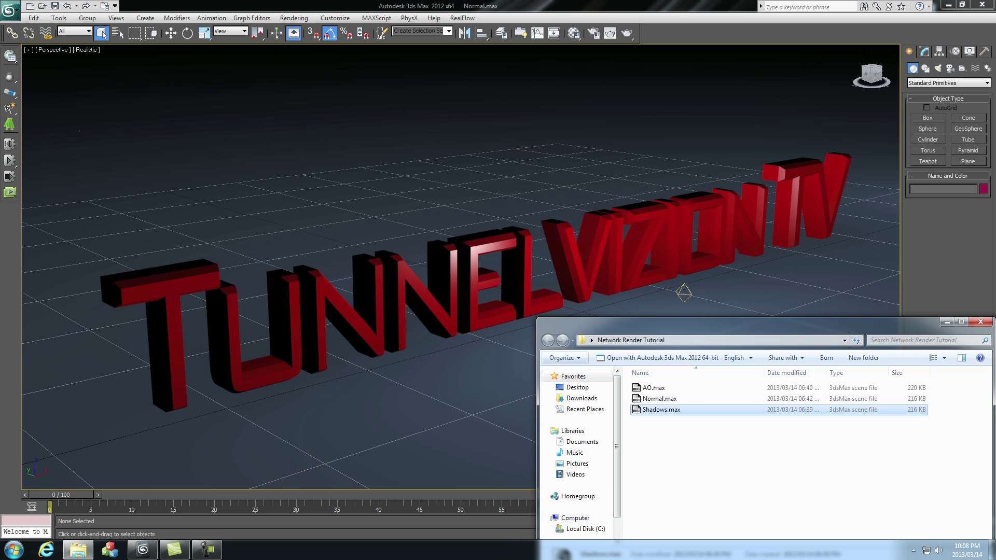
left_click(731, 389)
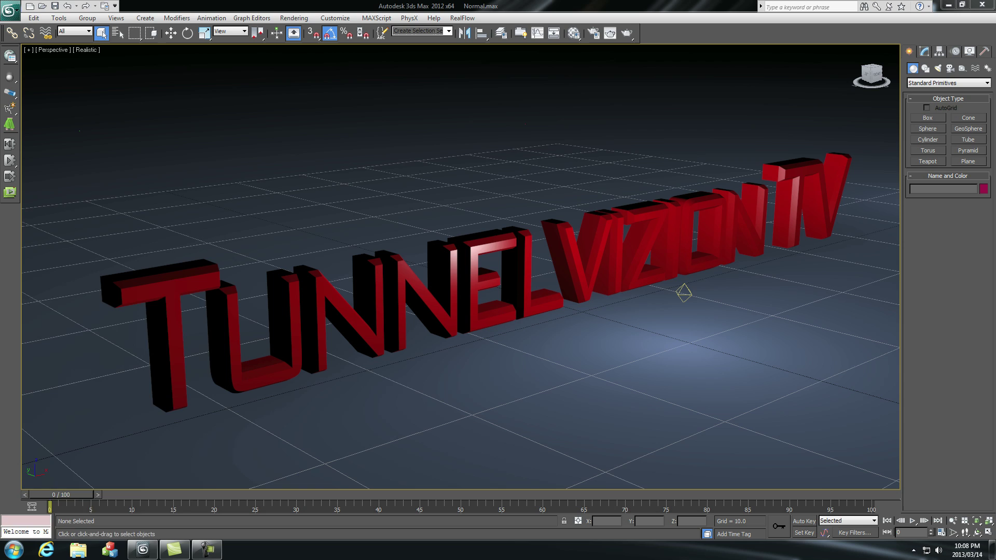
Launch Backburner Manager and minimize its window once it has started.
key("super")
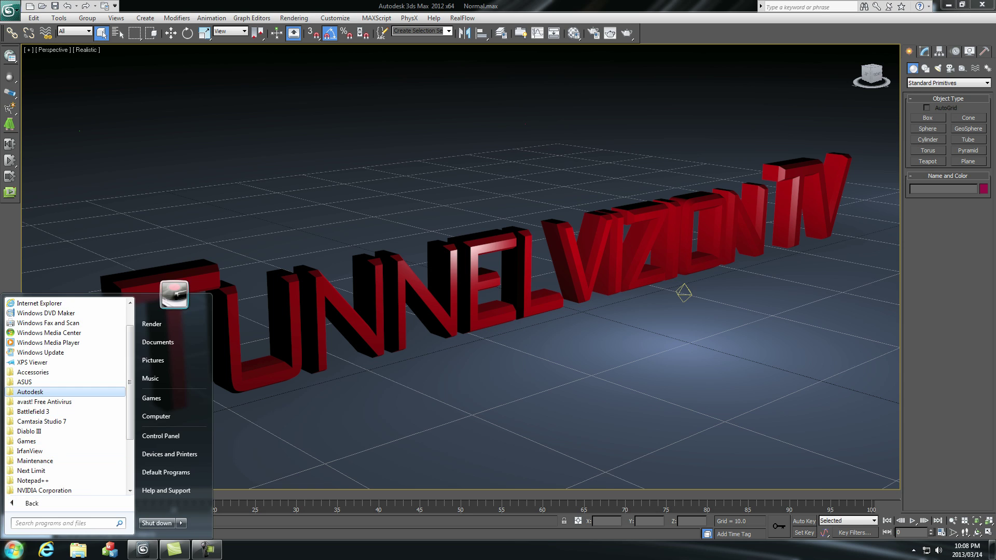
left_click(30, 392)
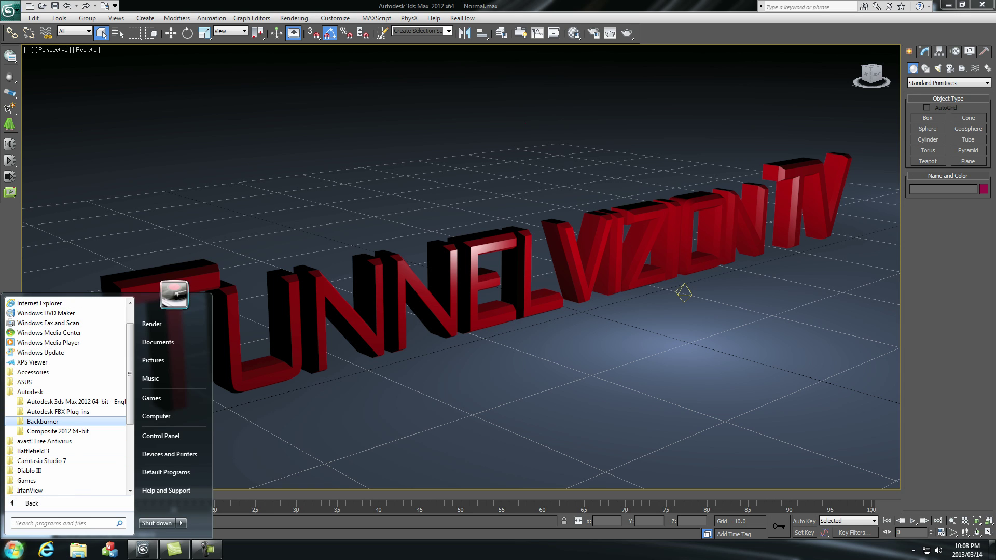
left_click(42, 421)
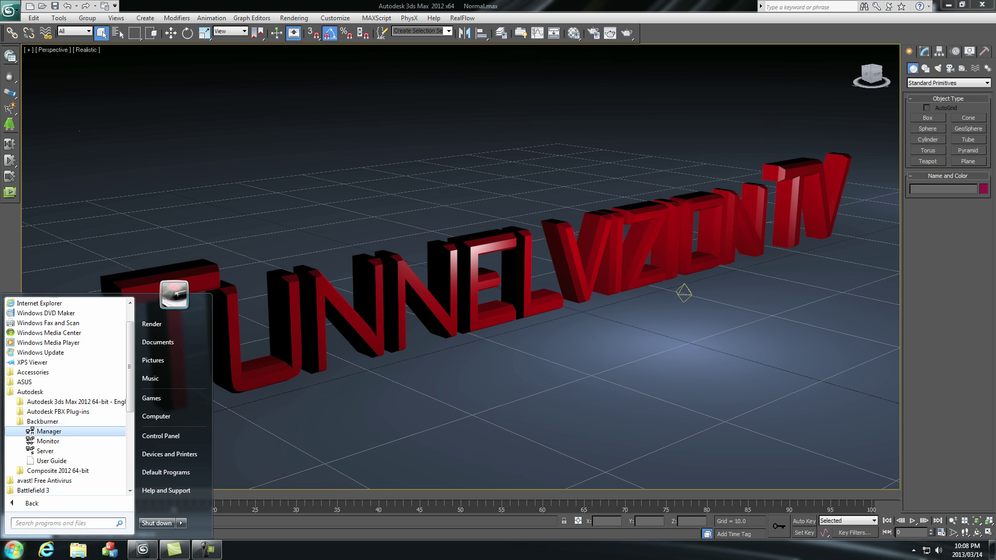
left_click(48, 431)
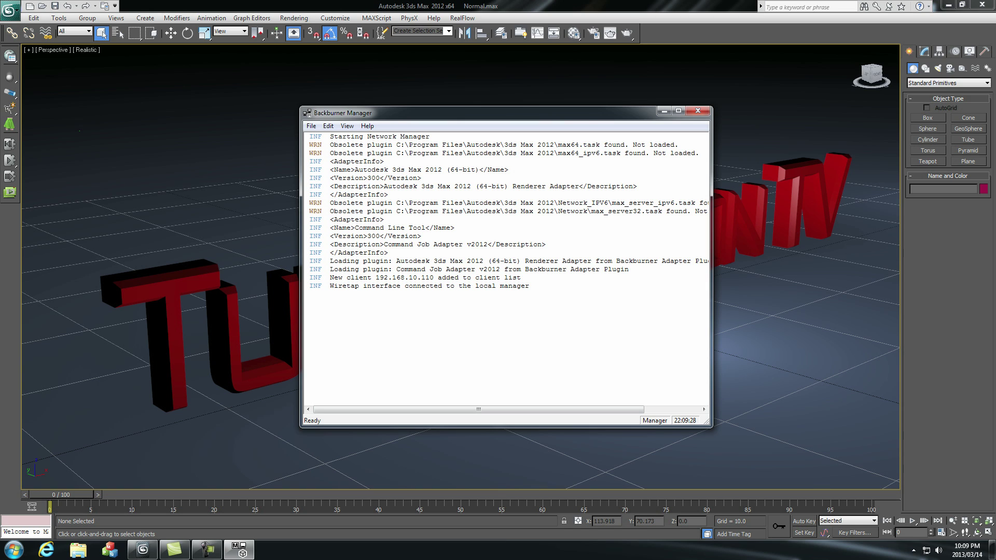
left_click(664, 111)
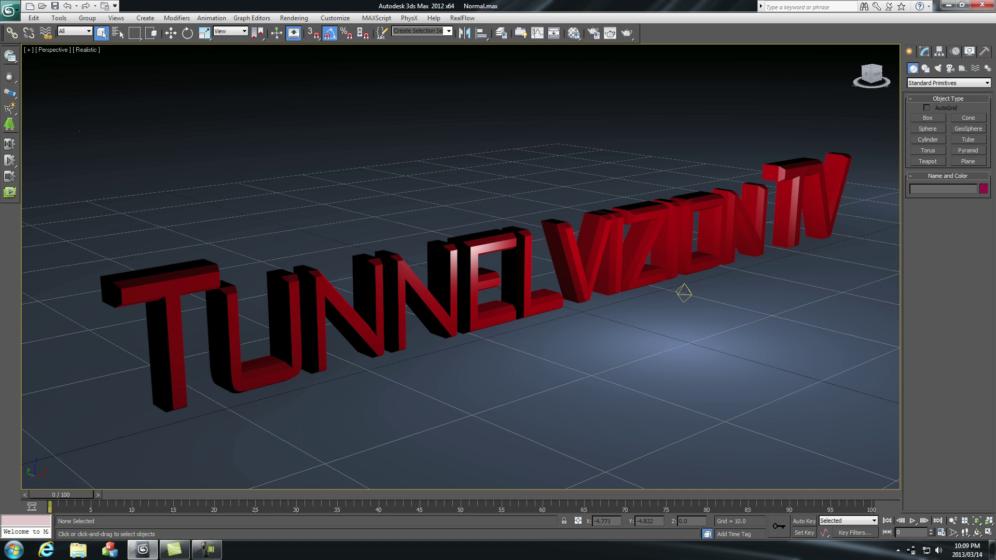
In the Render Setup of the Normal scene, set the time output to the frame range 0 to 5.
left_click(293, 17)
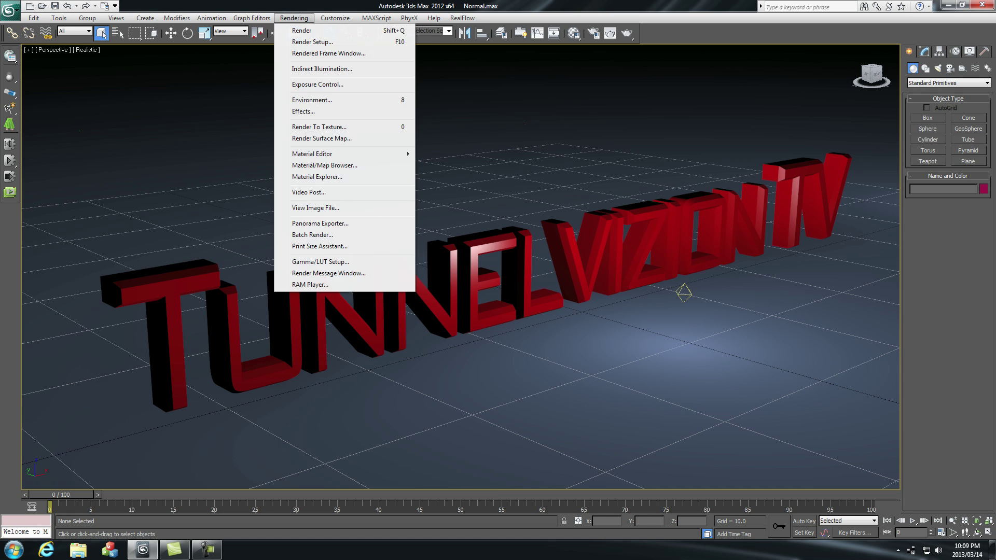
left_click(312, 41)
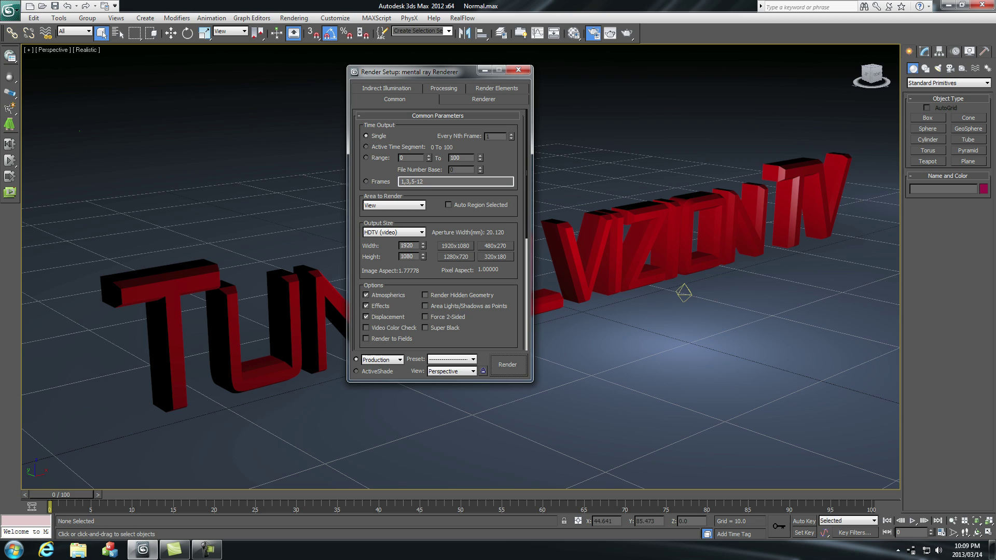
left_click(366, 158)
double_click(455, 158)
type("5")
Create a folder named Normal on the Desktop and open it as the render output location.
scroll(440, 229, "down", 2)
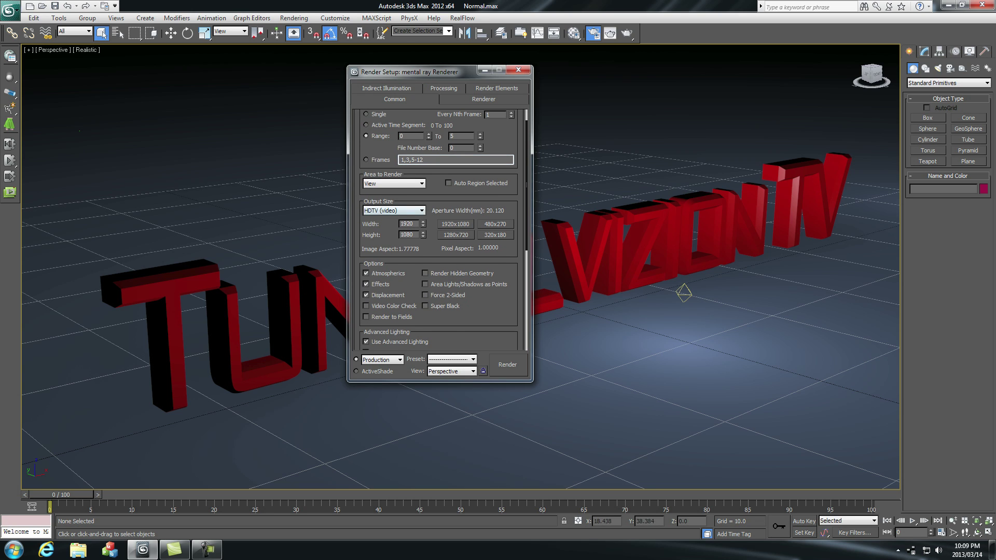
scroll(440, 230, "down", 15)
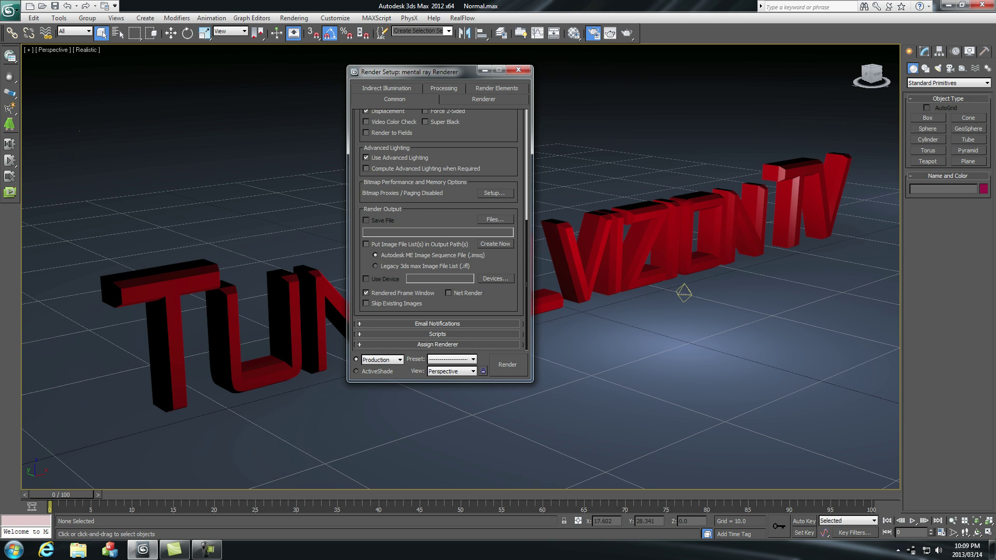
left_click(495, 219)
left_click(498, 121)
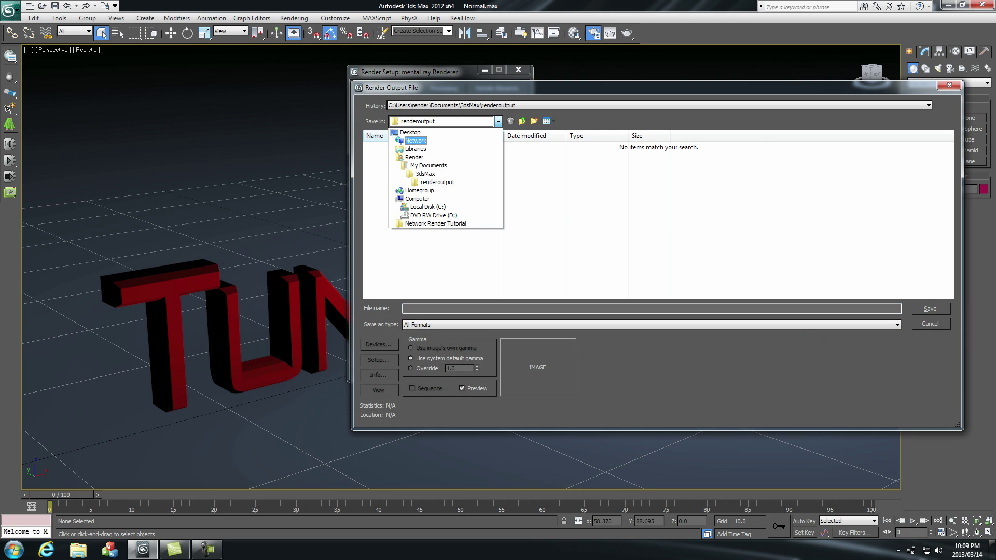
left_click(412, 136)
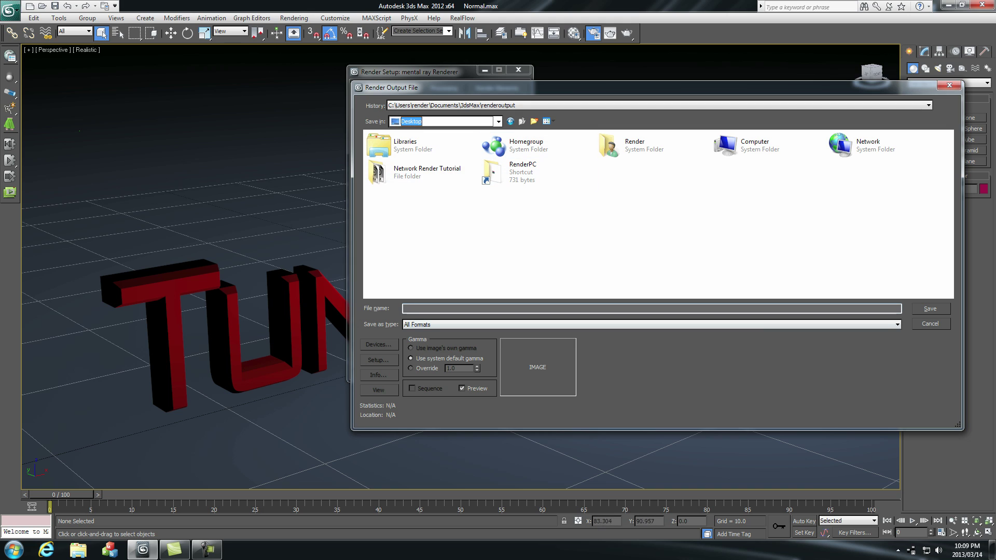
left_click(534, 121)
type("Normal")
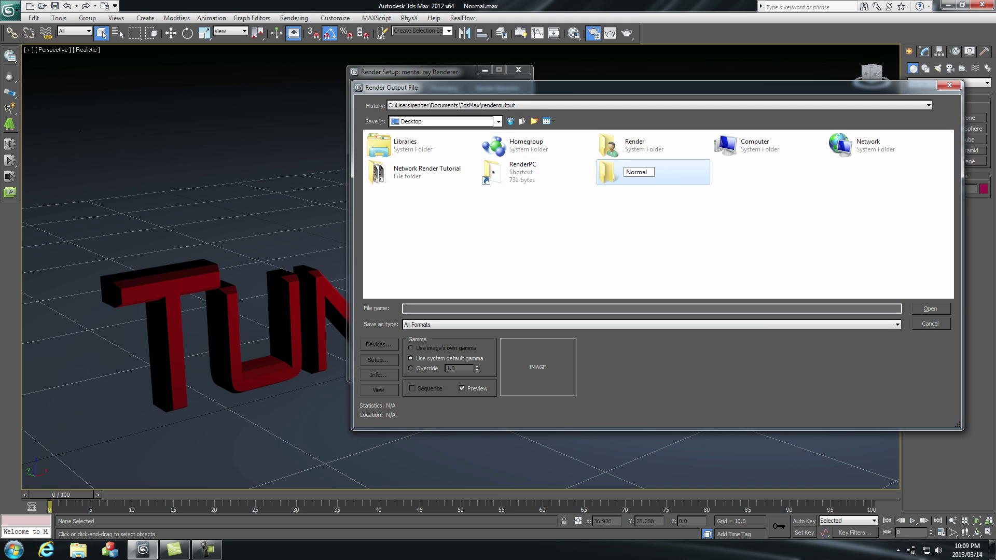
key("Return")
key("Return")
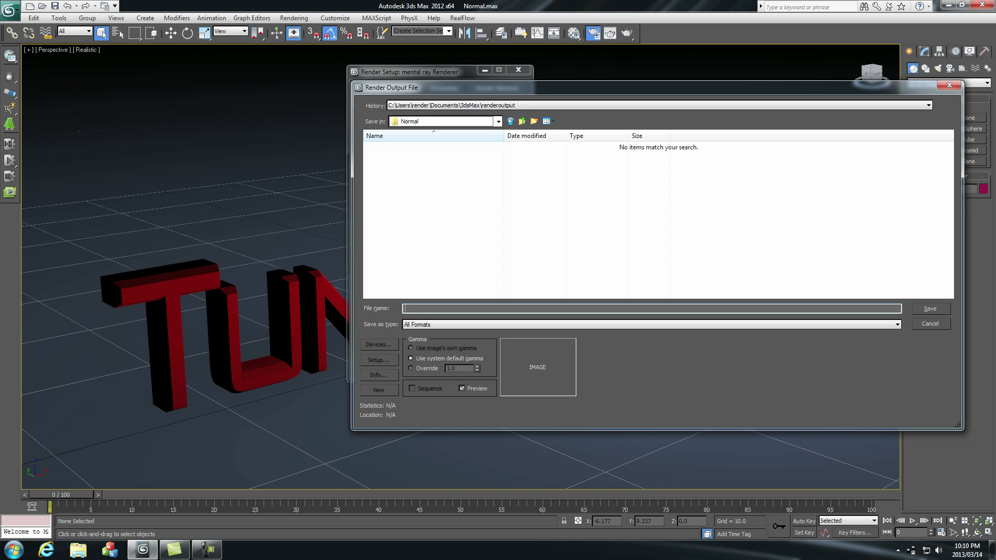
Save the render output as normal in PNG format and accept the PNG configuration.
type("normal;")
left_click(651, 325)
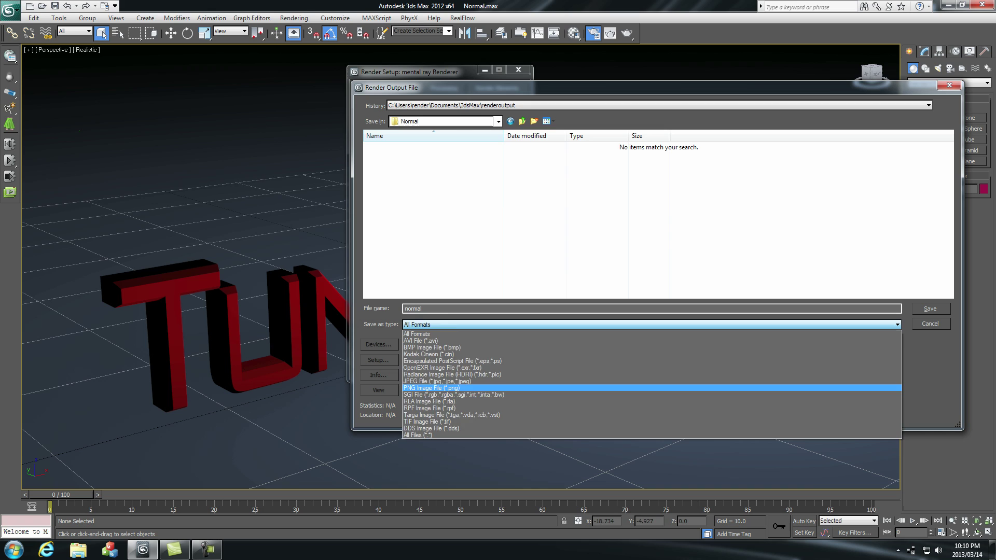
key("Return")
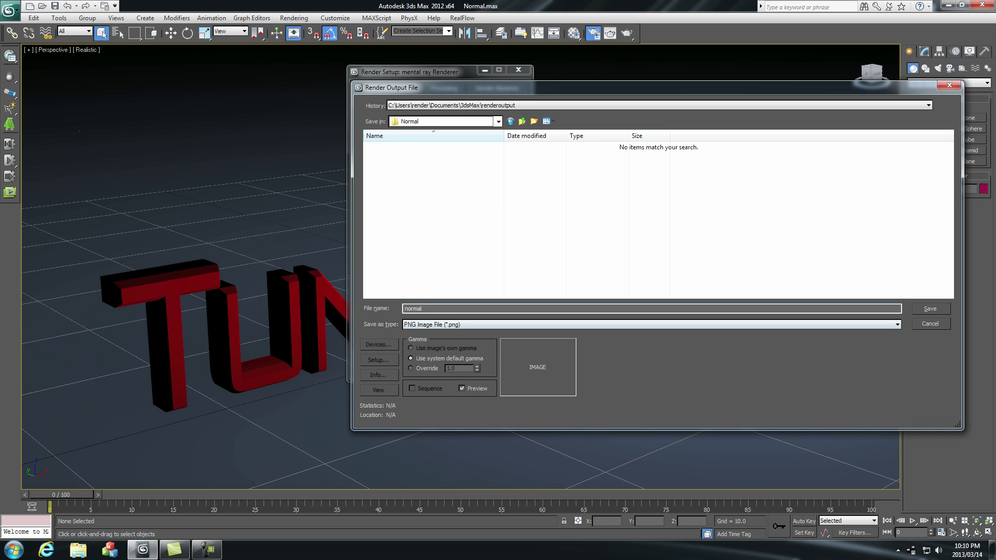
key("Tab")
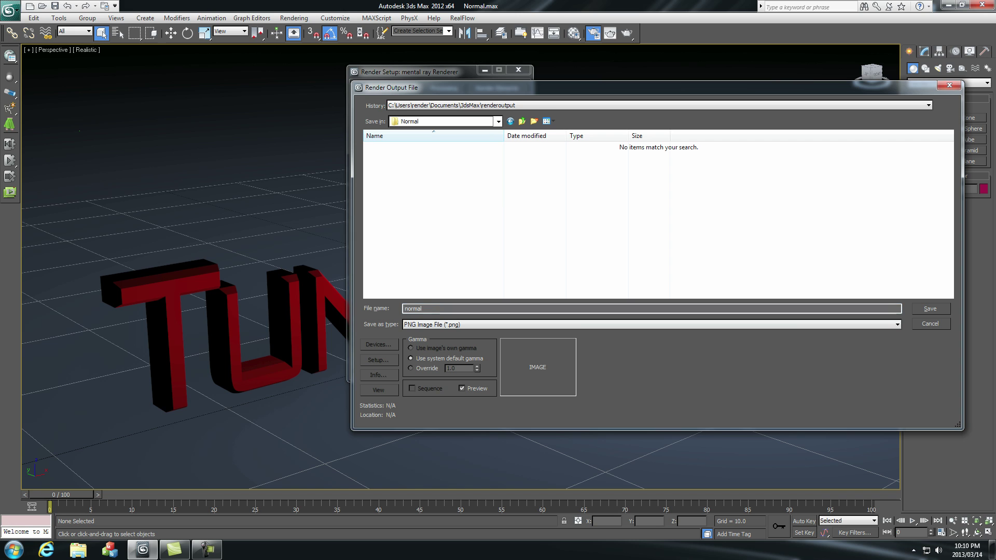
key("Return")
key("Return")
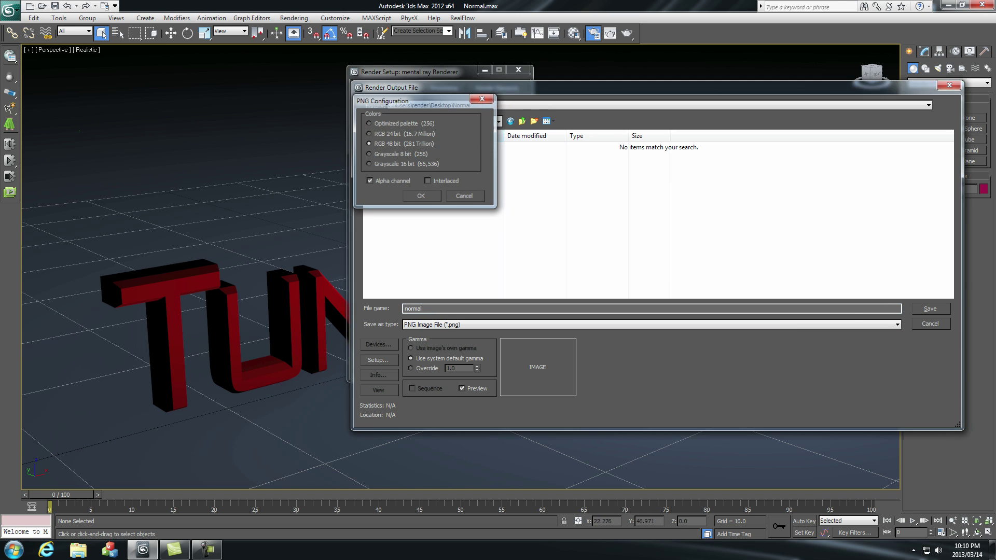
key("Return")
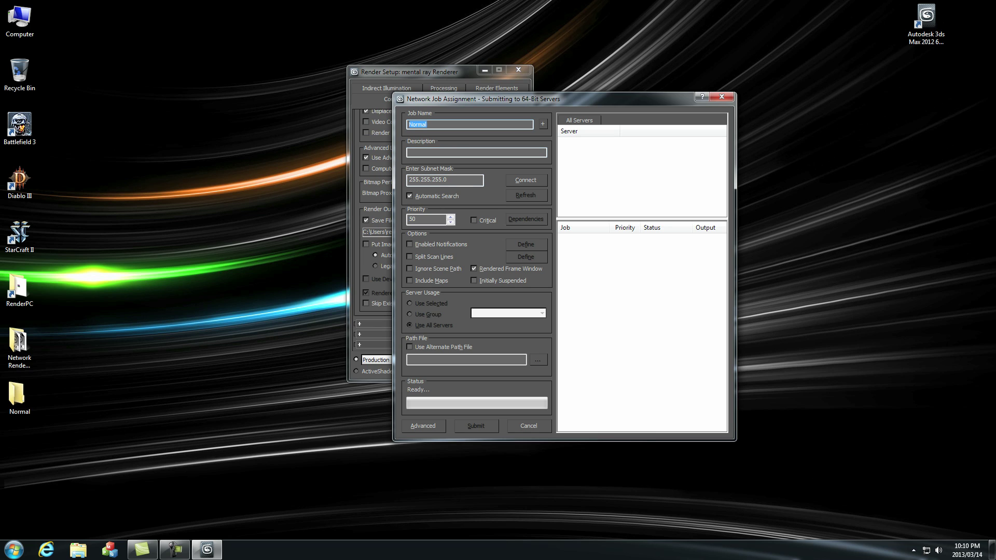
Connect to the network manager, submit the Normal job for net rendering, and close Render Setup.
left_click(525, 180)
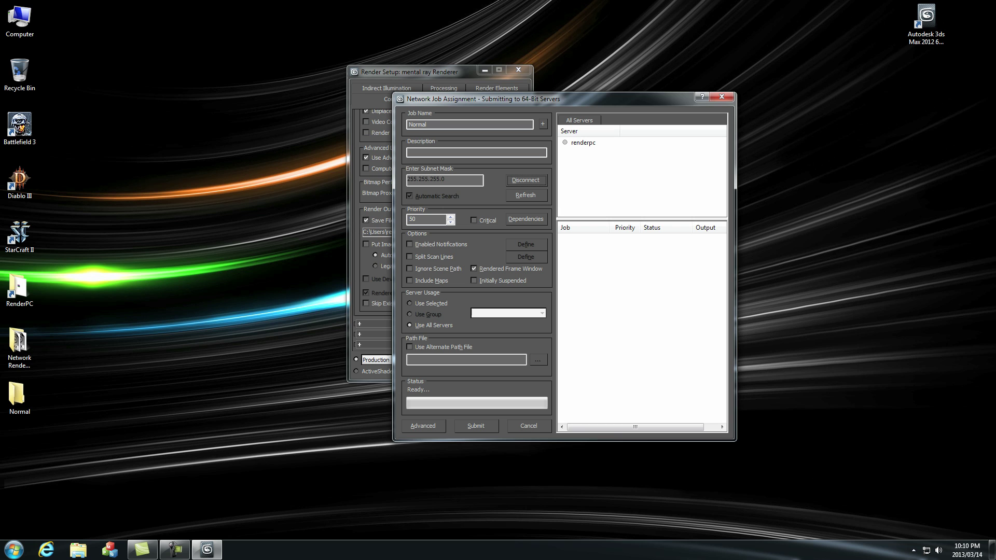
key("alt+s")
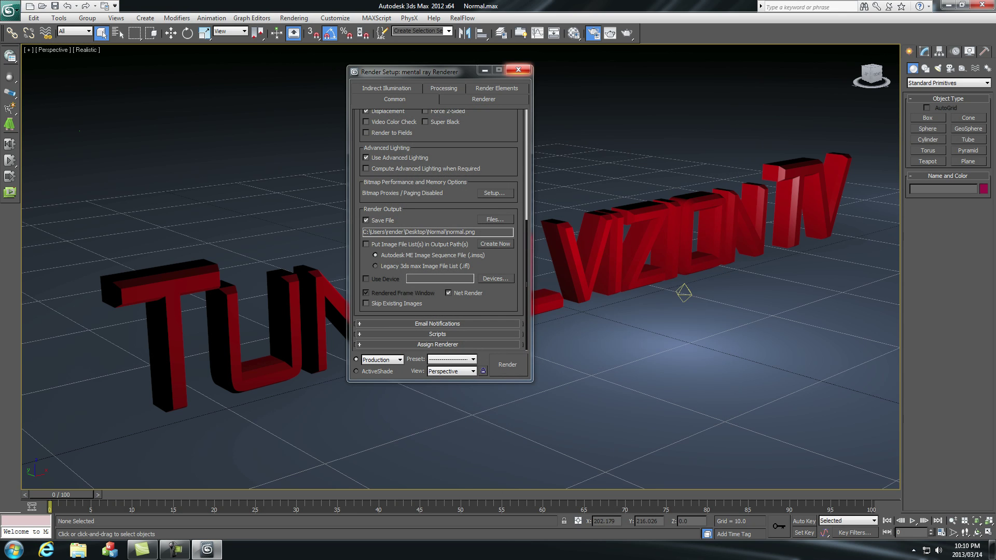
left_click(518, 70)
Open the Shadows.max scene without saving the changes to the current scene.
left_click(42, 7)
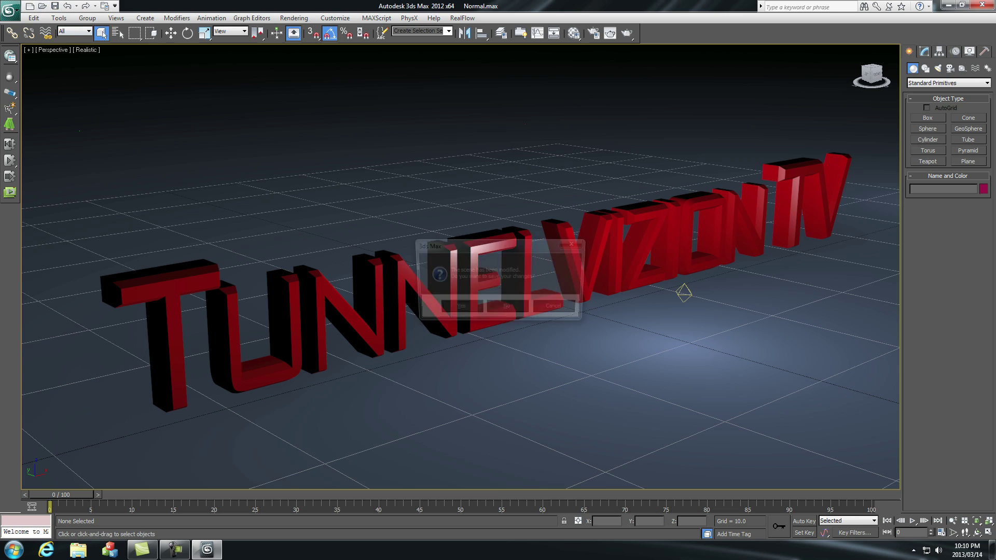
left_click(506, 306)
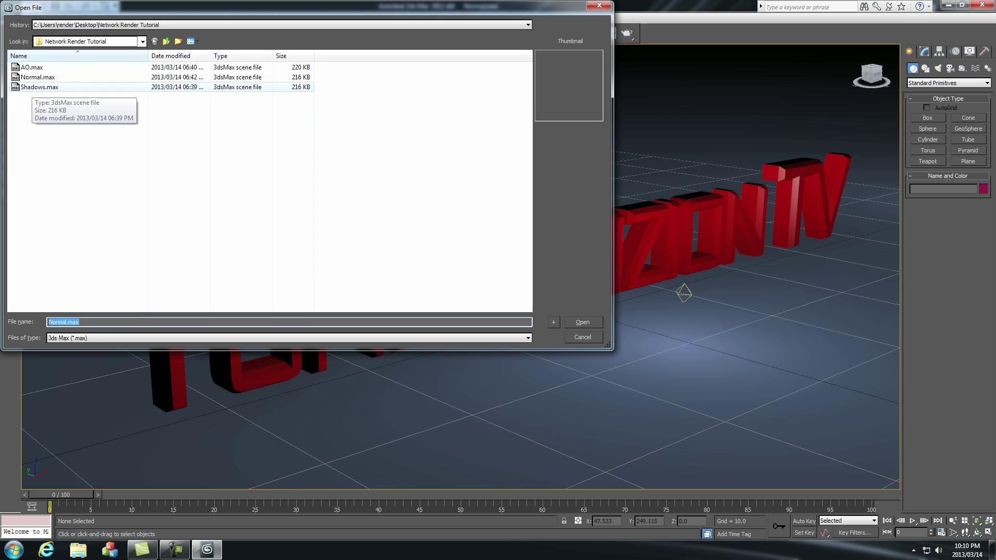
double_click(37, 87)
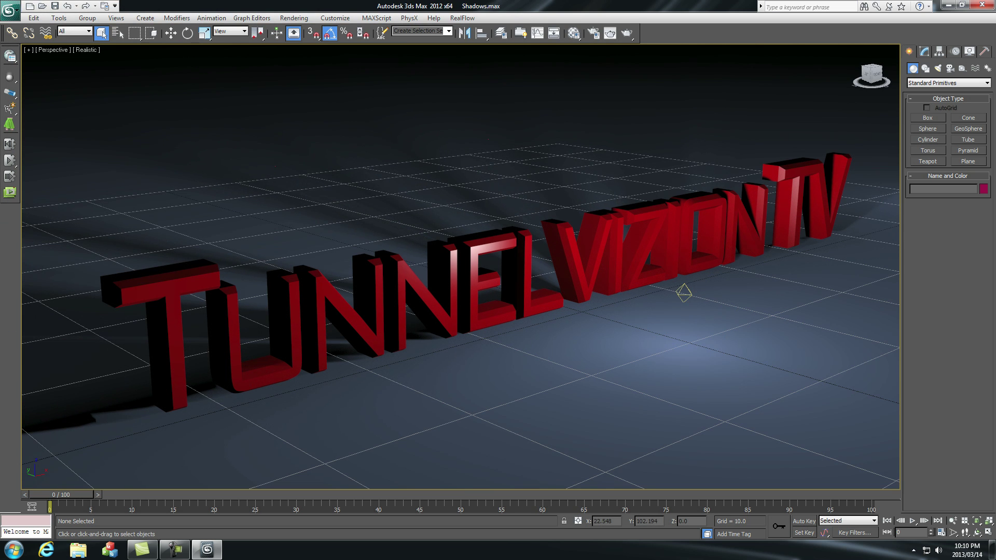
In the Render Setup of the Shadows scene, set the time output to the frame range 0 to 5.
left_click(294, 18)
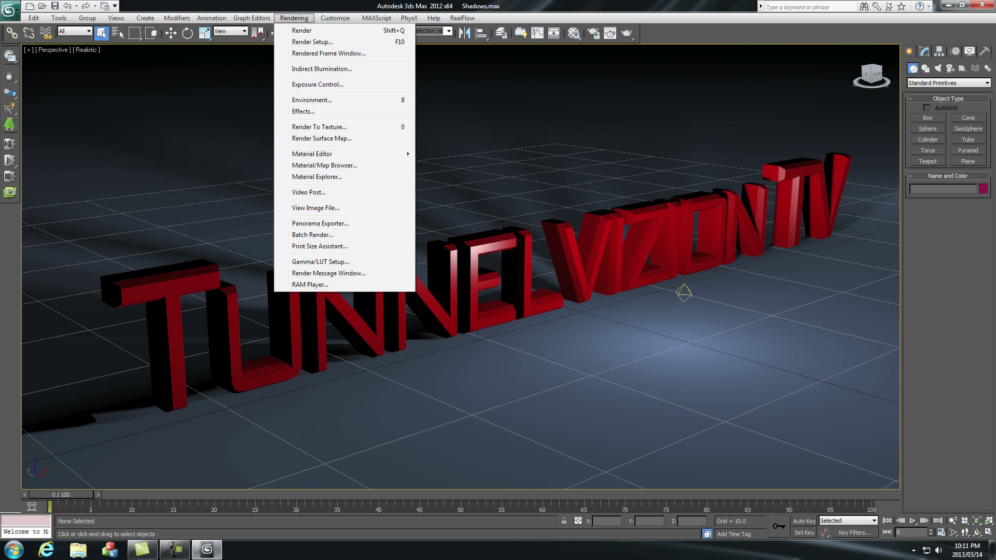
left_click(311, 41)
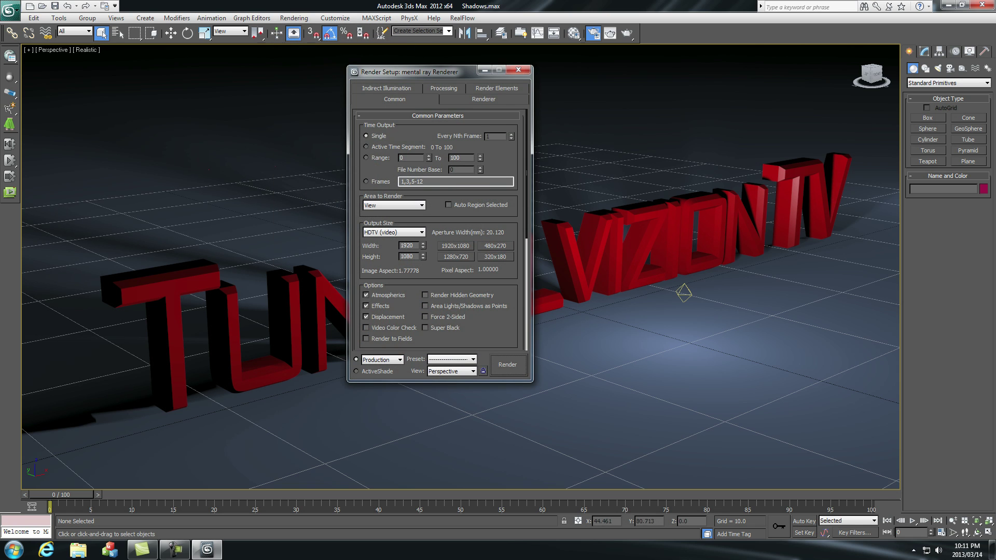
left_click(366, 157)
double_click(455, 158)
type("5")
Create a folder named shadow on the Desktop and open it as the render output location.
scroll(438, 228, "down", 10)
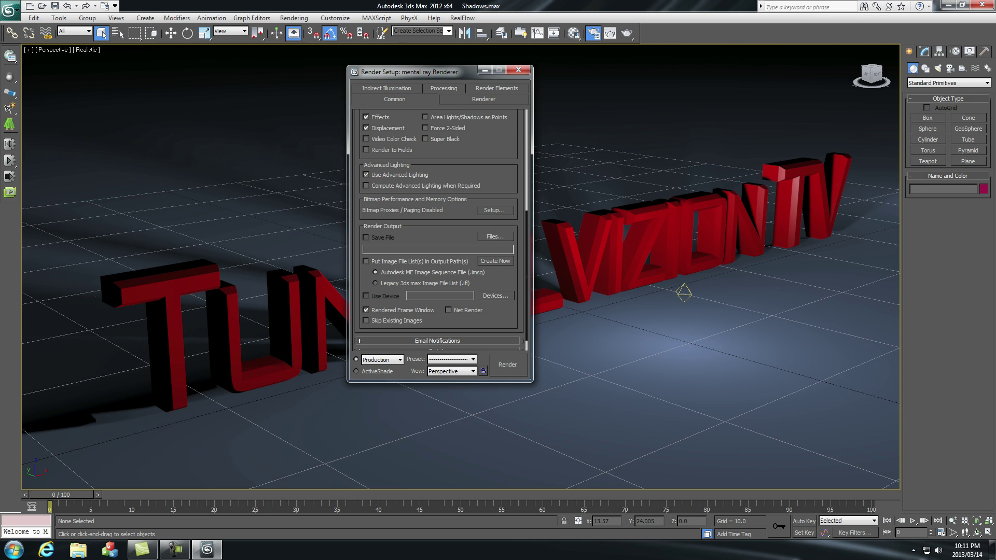
left_click(494, 236)
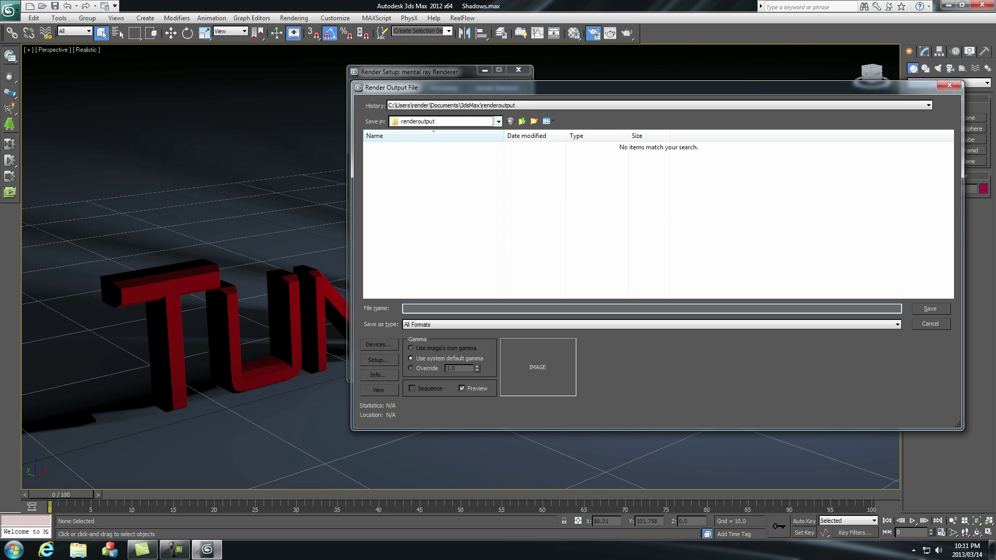
left_click(498, 121)
left_click(411, 130)
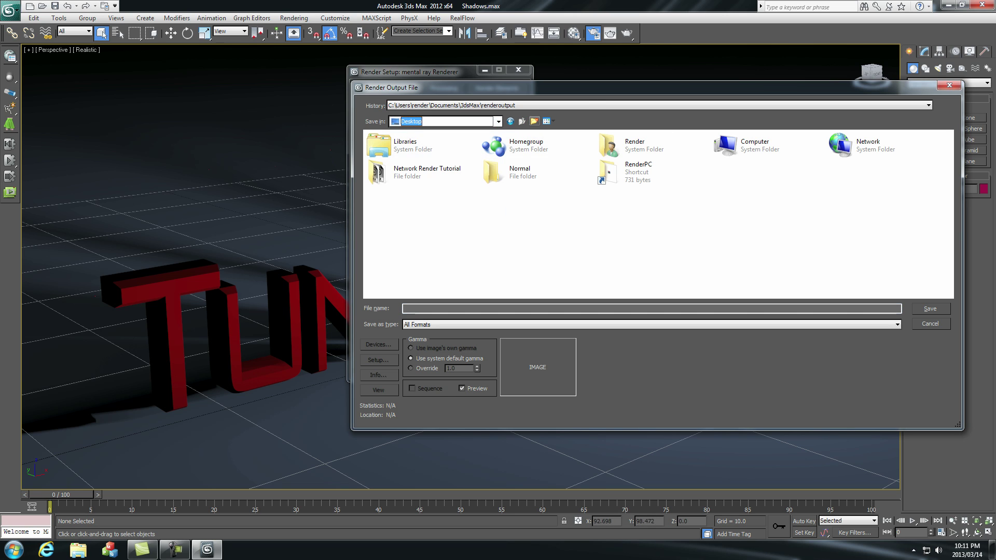
left_click(534, 121)
type("shadow")
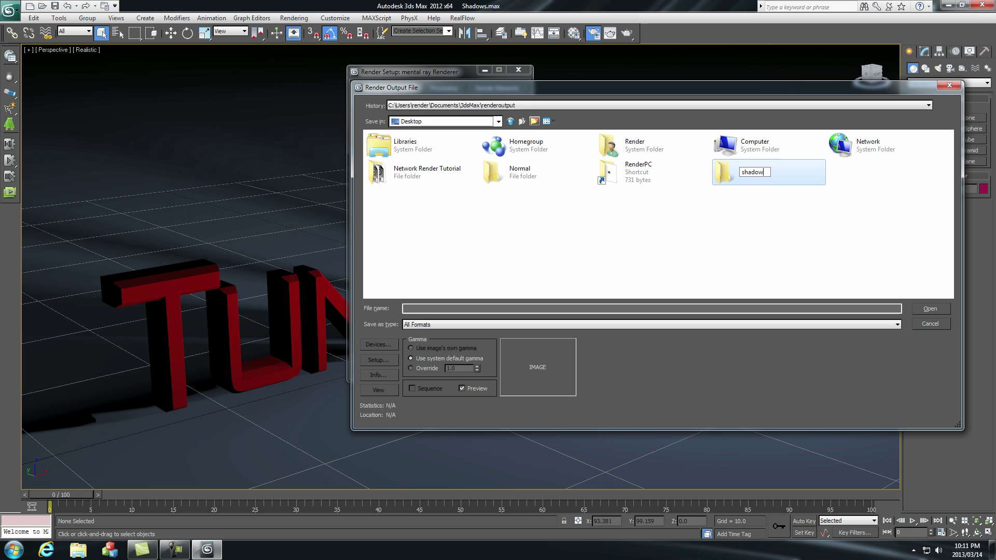
key("Return")
key("Return")
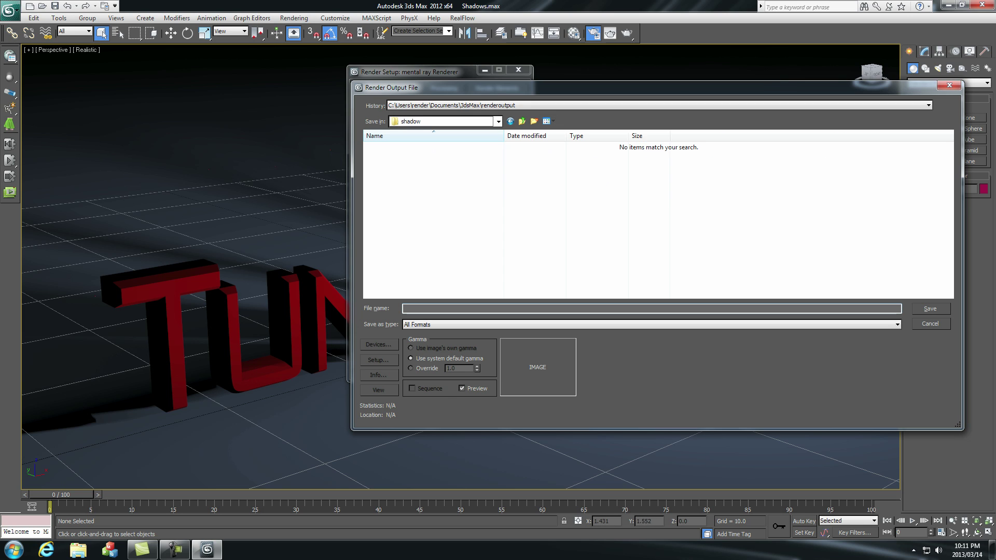
Name the render output file Shadow, set its format to PNG, and save it with the existing PNG configuration.
type("Shadow")
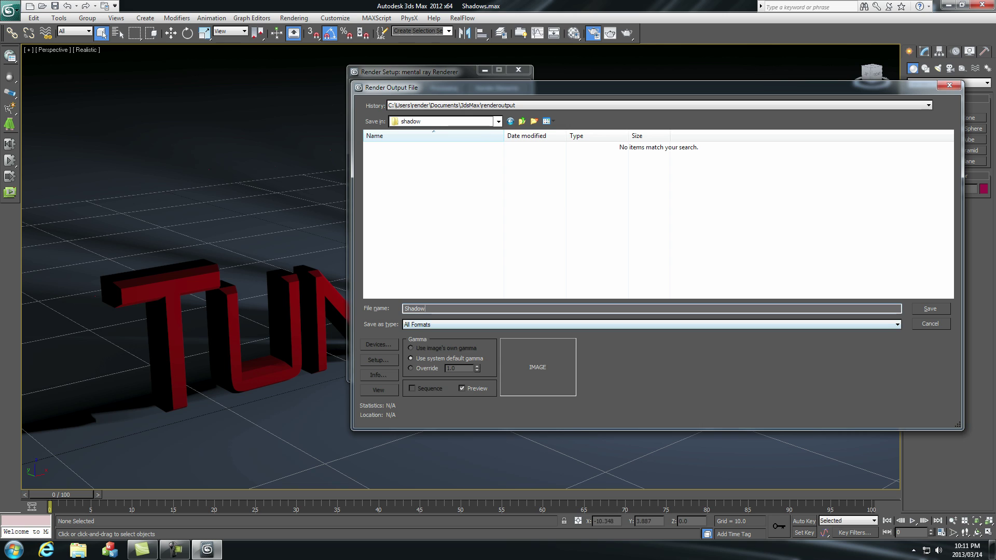
left_click(651, 324)
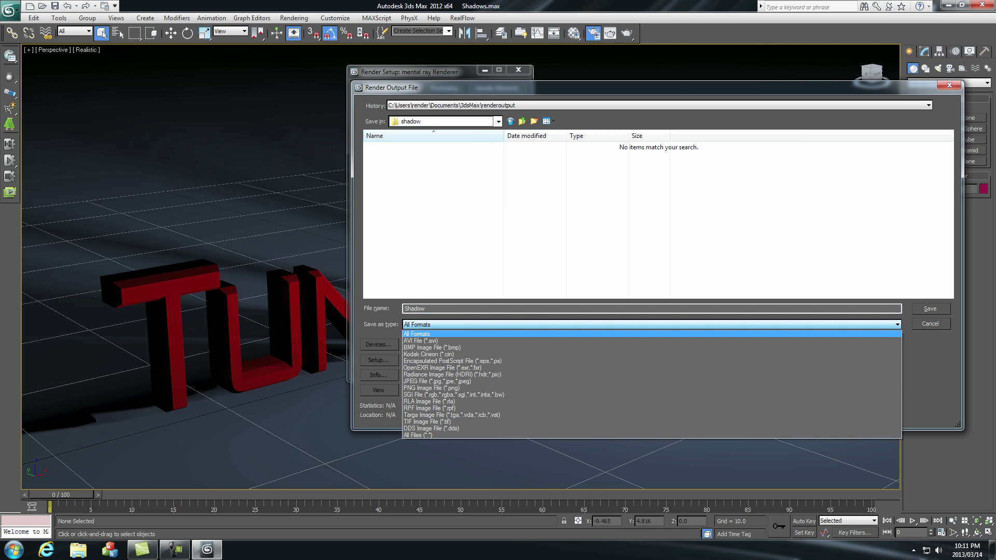
key("Down")
key("Down")
key("Down")
key("Down")
key("Down")
key("Down")
key("Down")
key("Down")
key("Return")
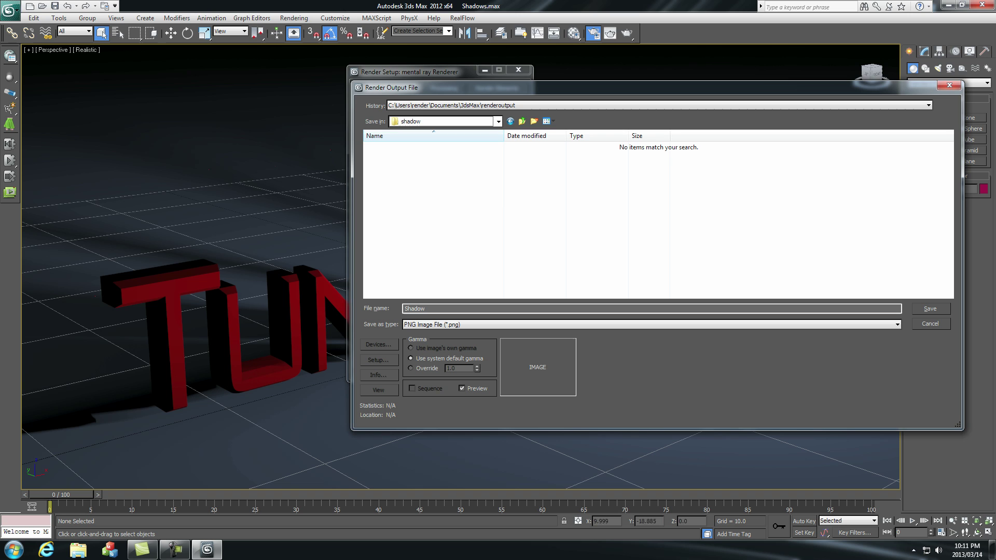
key("Return")
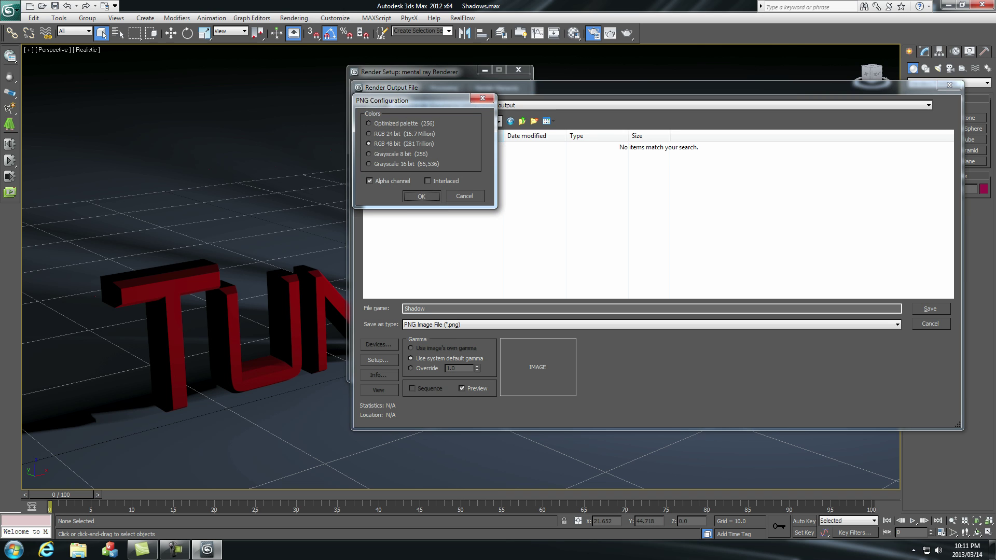
key("Return")
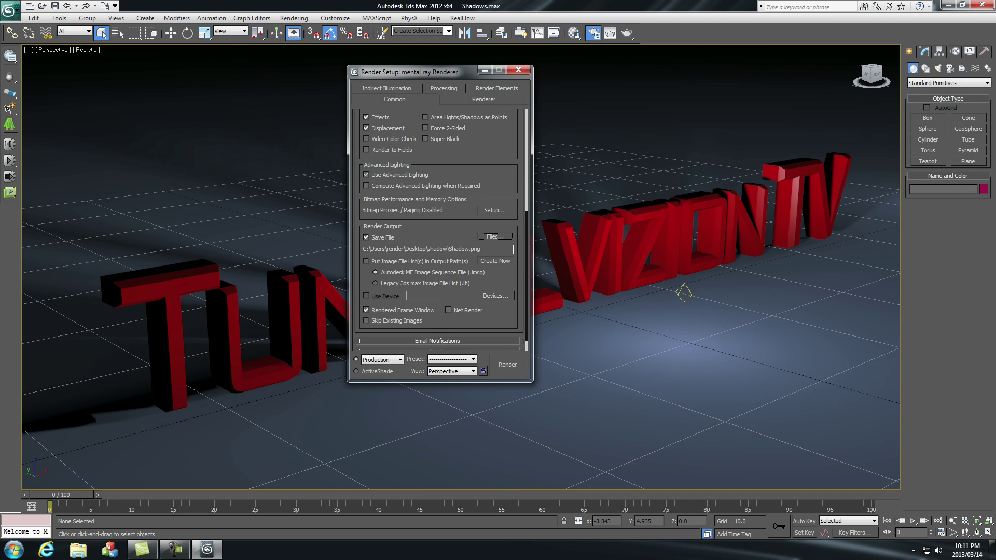
Enable Net Render, connect to the network manager, submit the Shadows job, and close Render Setup.
left_click(448, 310)
key("shift+q")
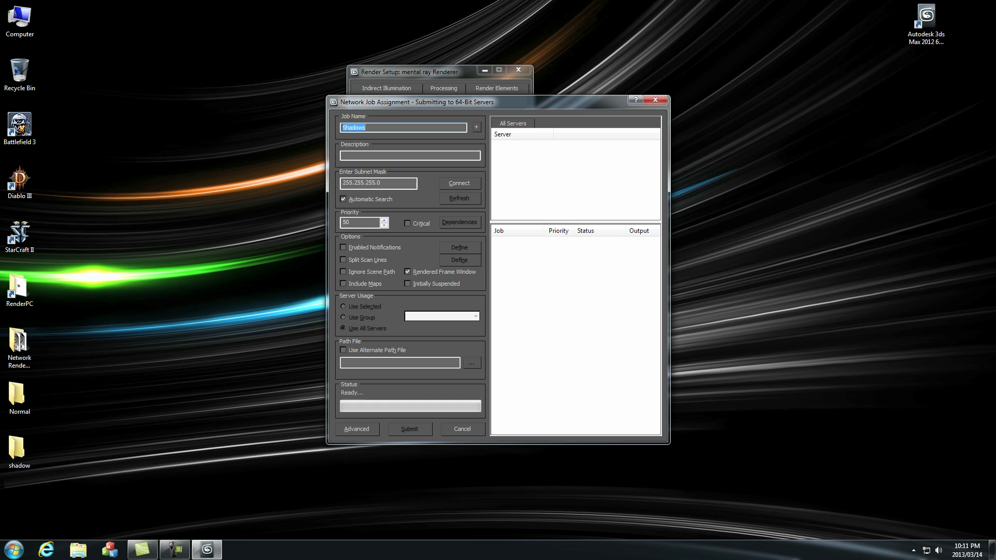
left_click(459, 183)
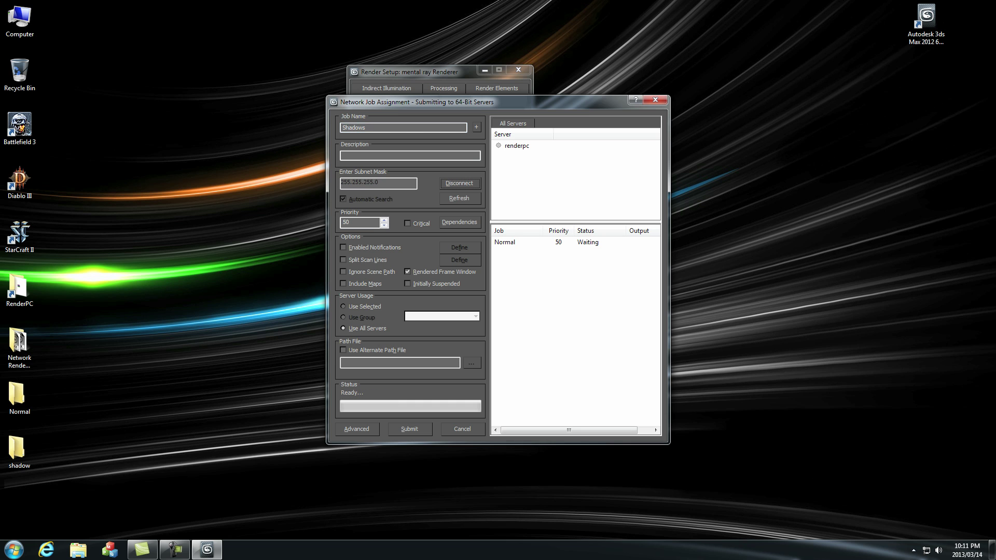
key("alt+s")
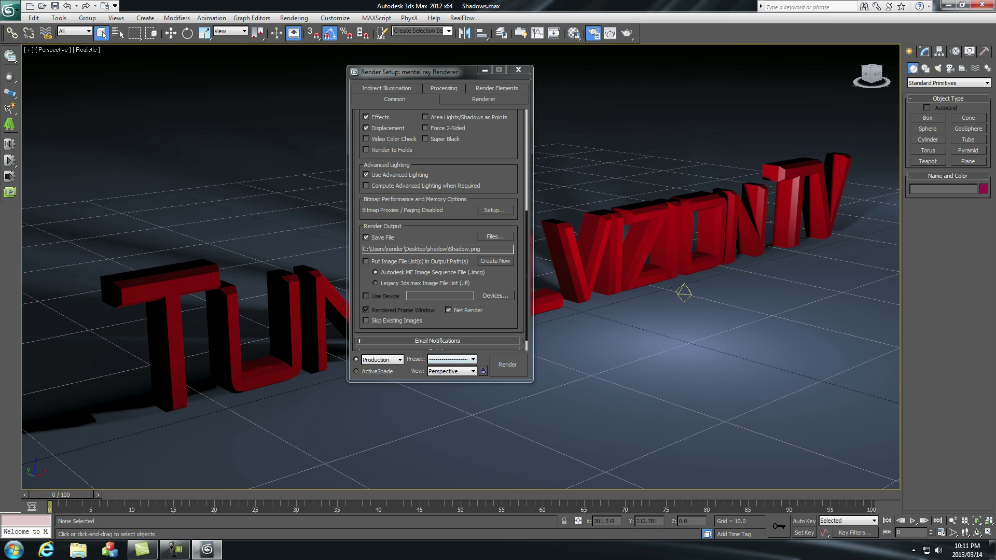
key("F10")
Open the AO.max scene without saving the changes to the Shadows scene.
key("ctrl+o")
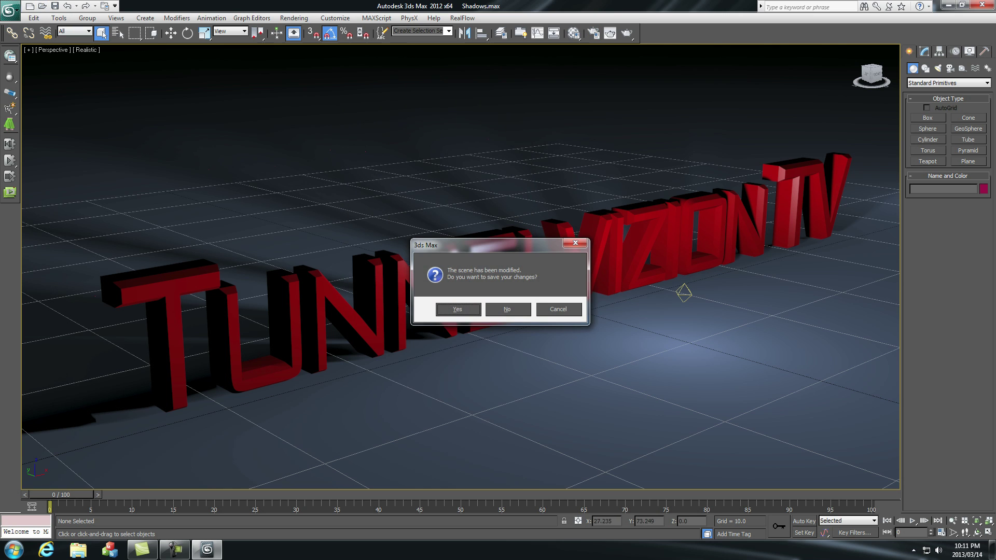
key("n")
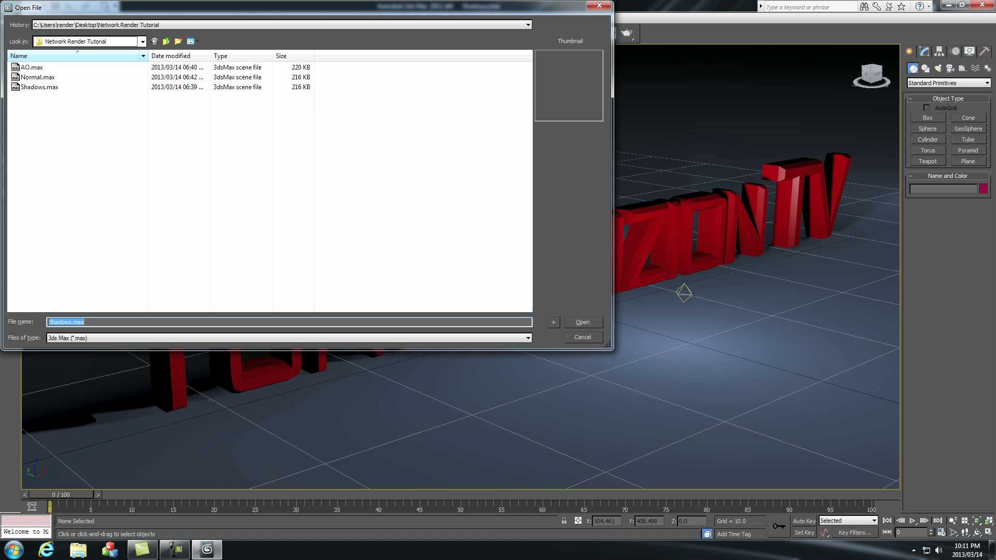
double_click(39, 68)
In the Render Setup of the AO scene, set the end of the time output range to frame 5.
left_click(294, 17)
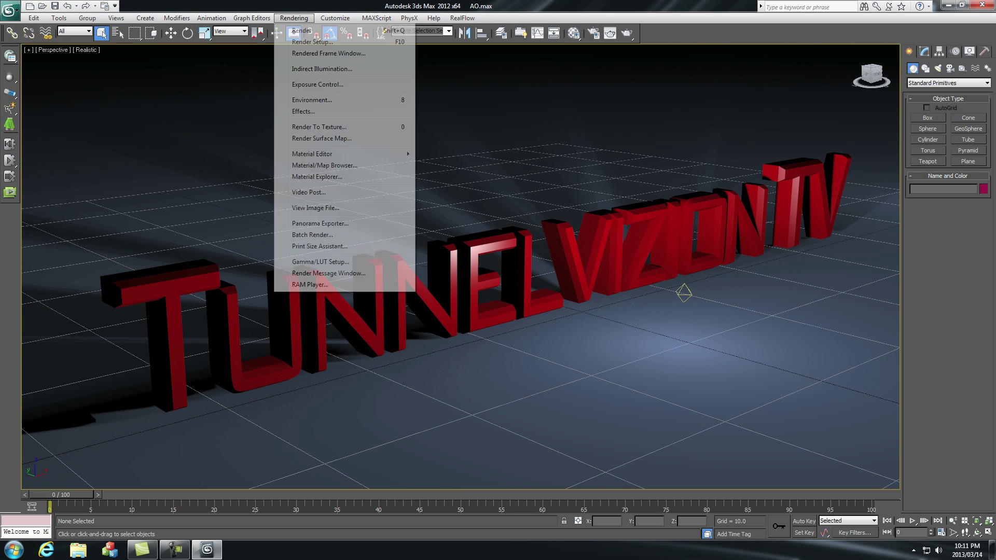
left_click(306, 42)
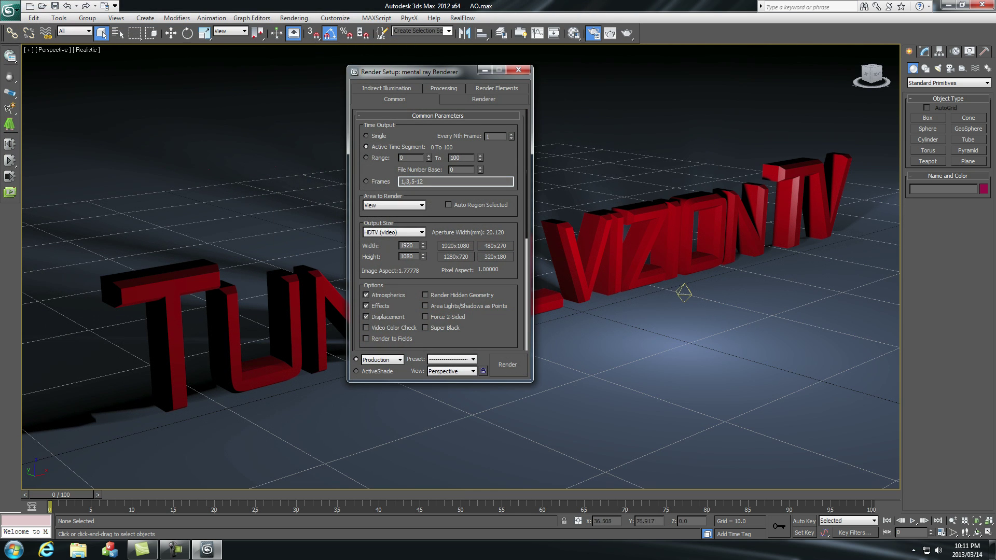
double_click(455, 158)
type("5")
Create a folder named AO on the Desktop and open it as the render output location.
scroll(495, 220, "down", 5)
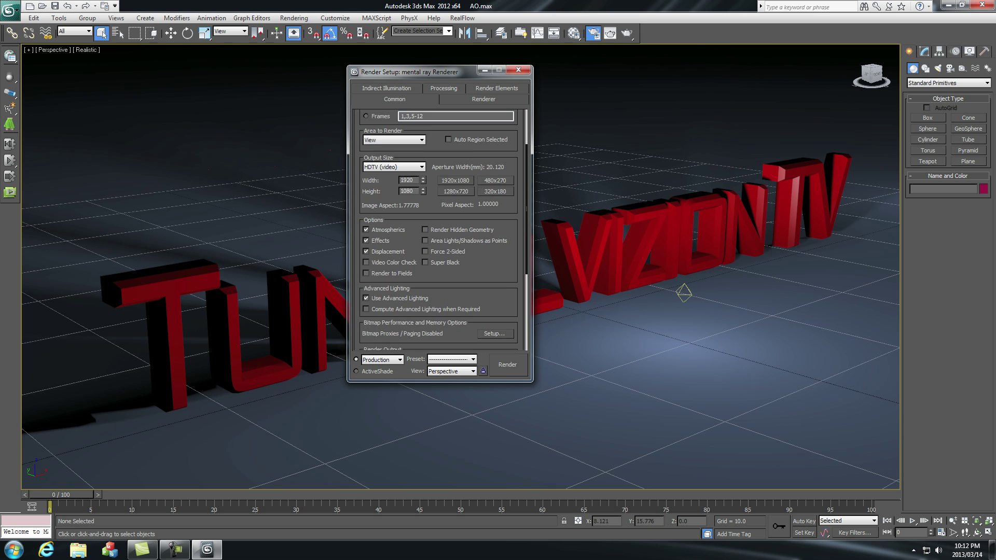
left_click(495, 220)
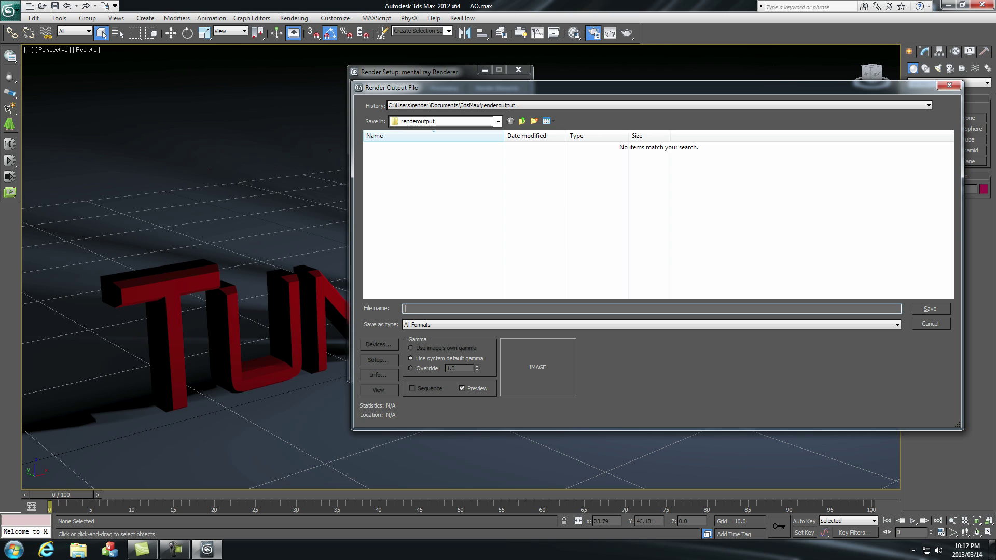
left_click(499, 121)
left_click(410, 132)
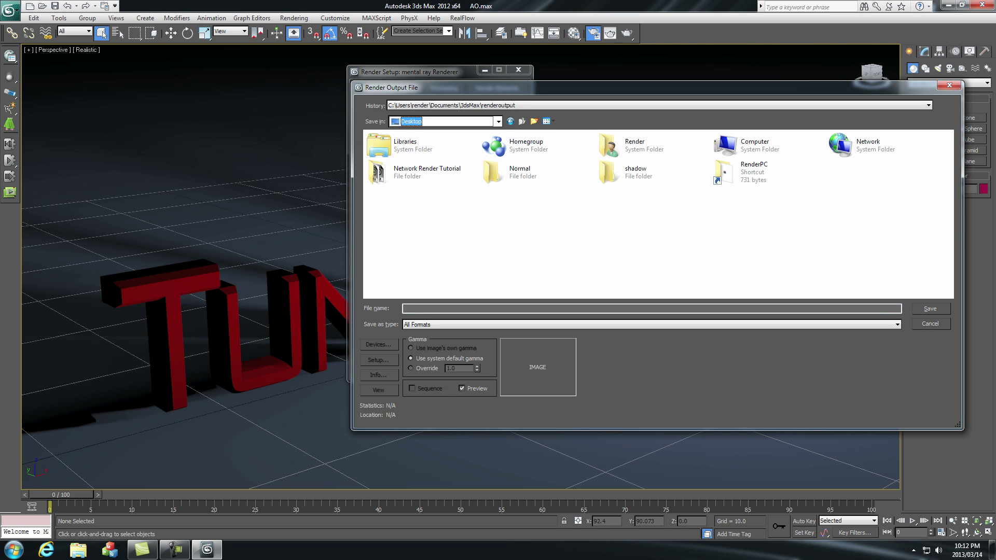
left_click(534, 121)
type("AO")
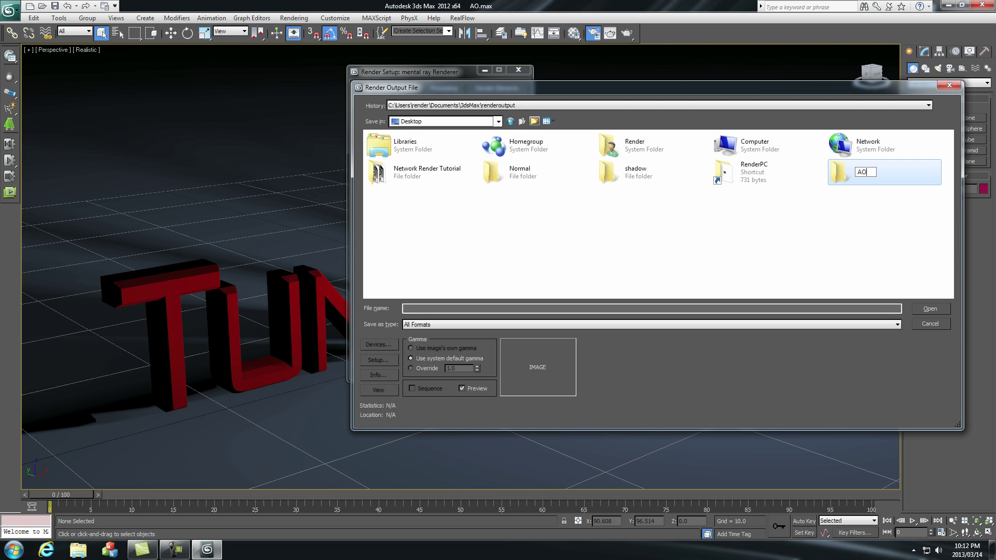
key("Return")
key("Return")
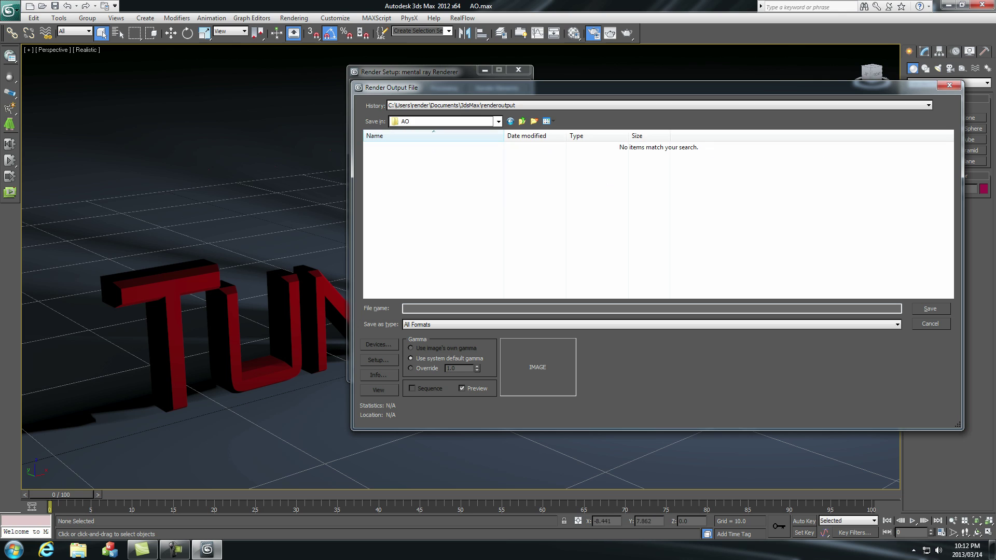
Name the render output file Ao, set its format to PNG, and save it with the existing PNG configuration.
left_click(405, 308)
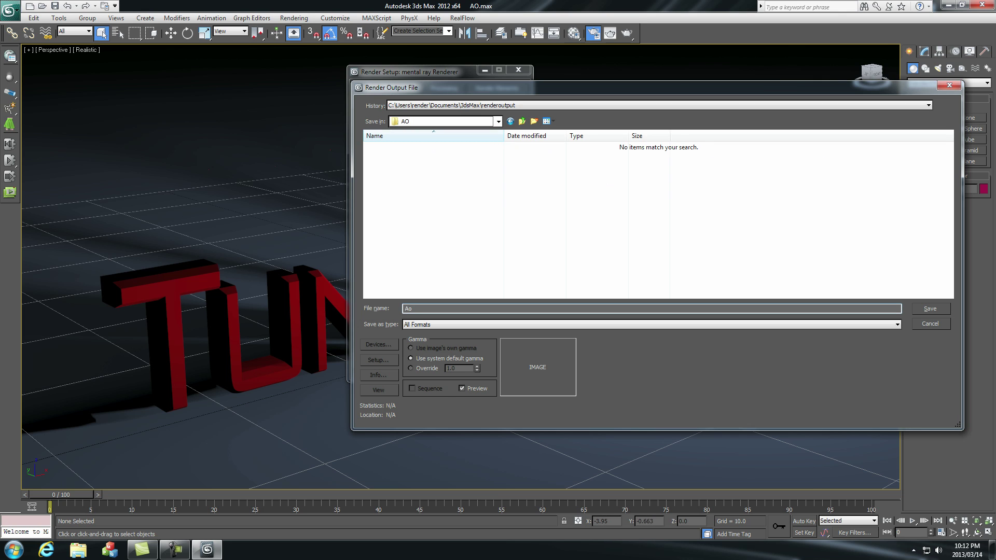
left_click(440, 324)
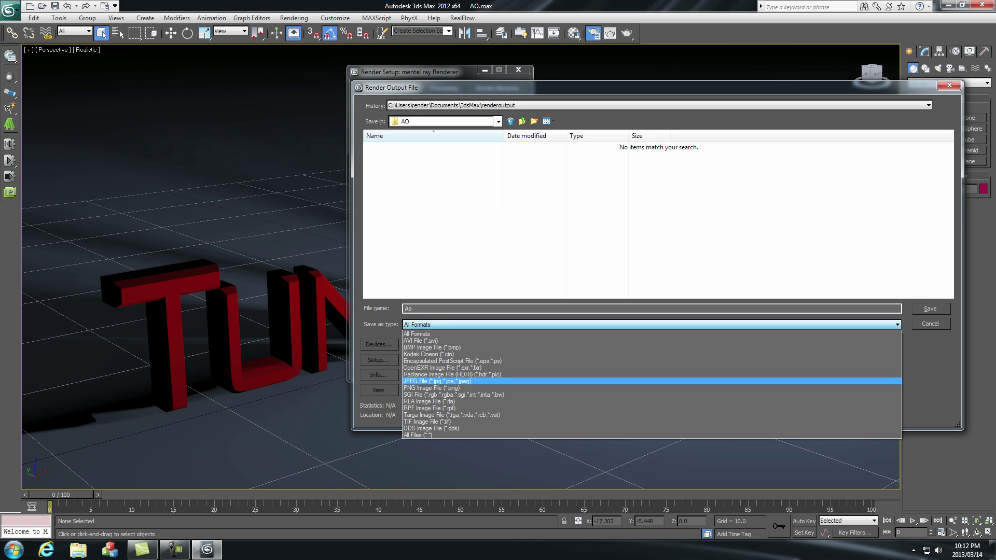
key("Return")
key("Return")
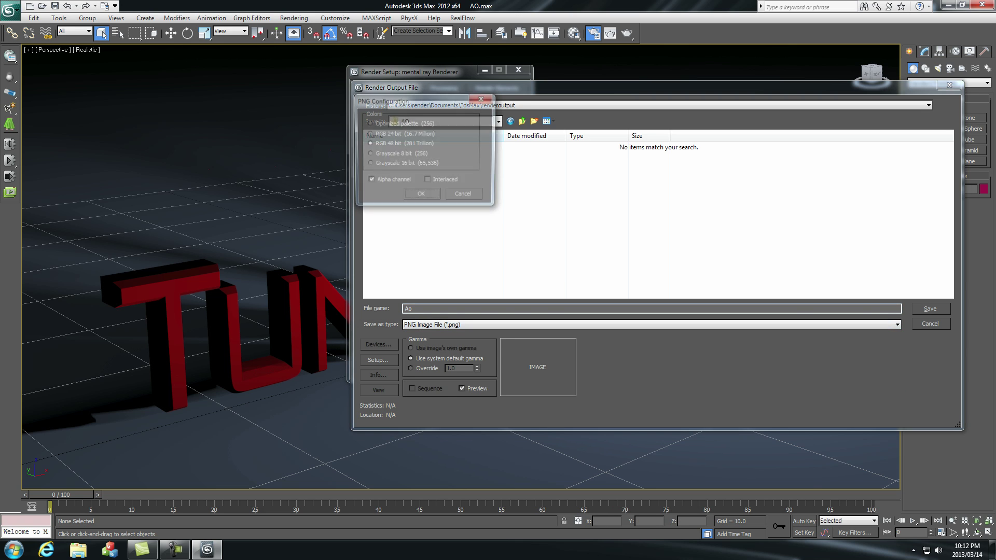
key("Return")
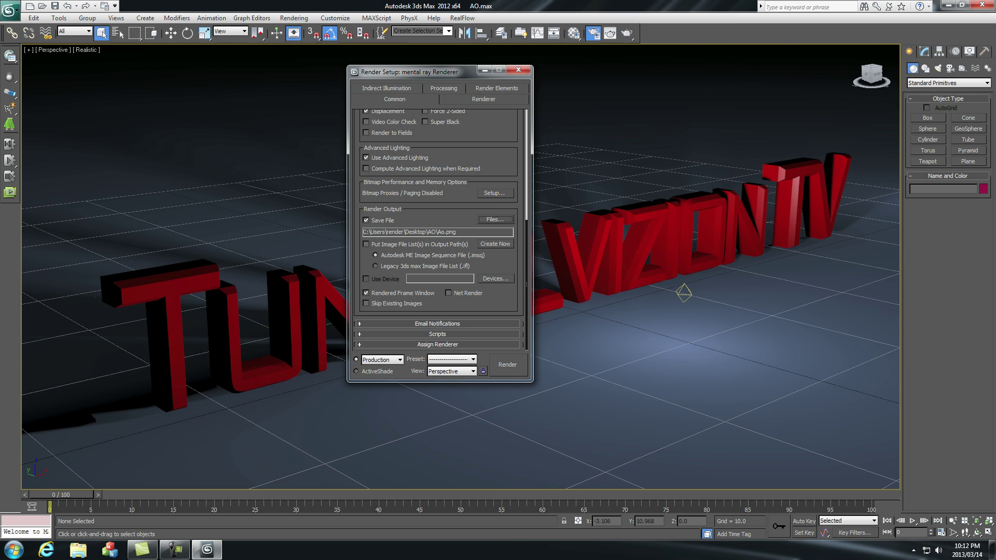
Enable Net Render for the AO scene, connect to the network manager, and submit the AO job.
left_click(449, 292)
left_click(507, 364)
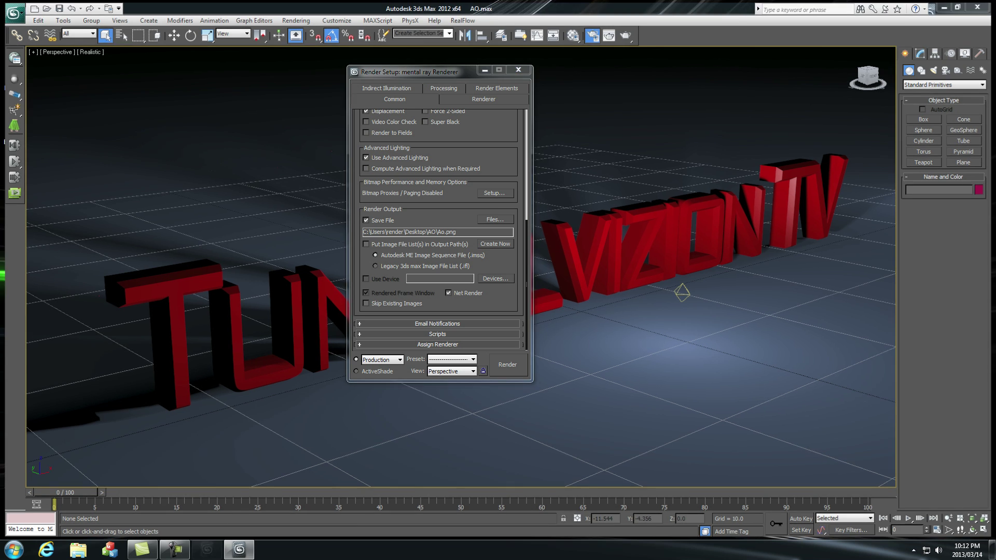
left_click(459, 183)
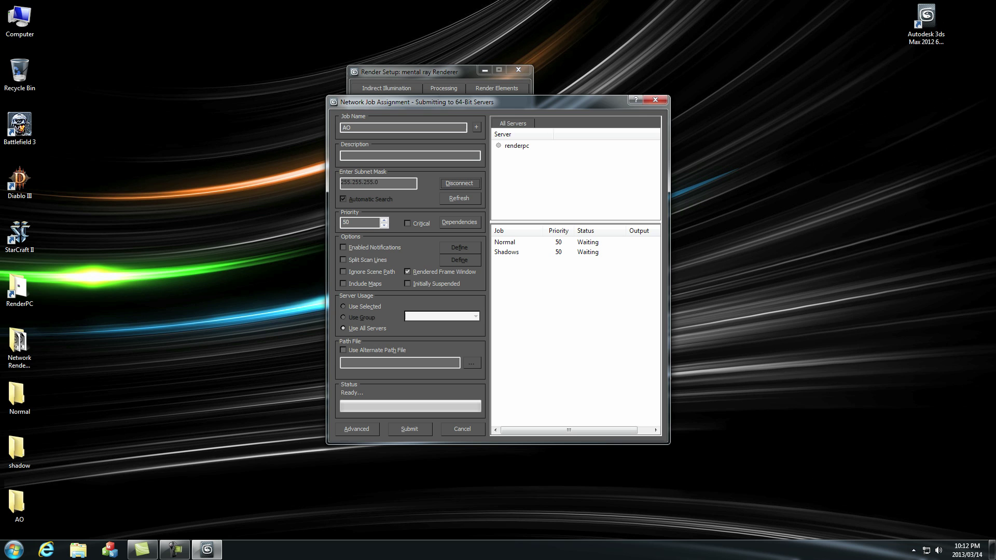
key("Return")
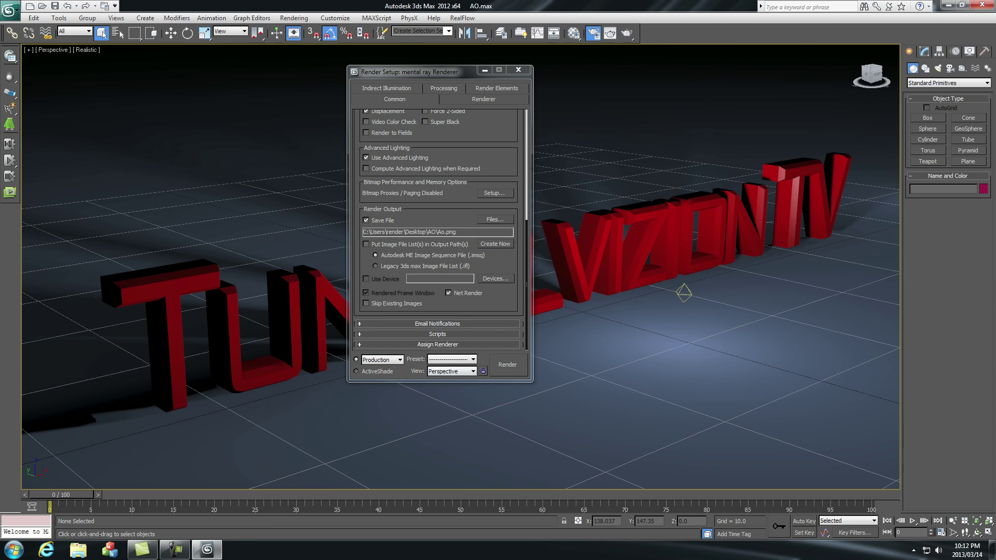
Close Render Setup and quit 3ds Max without saving the scene changes.
left_click(518, 69)
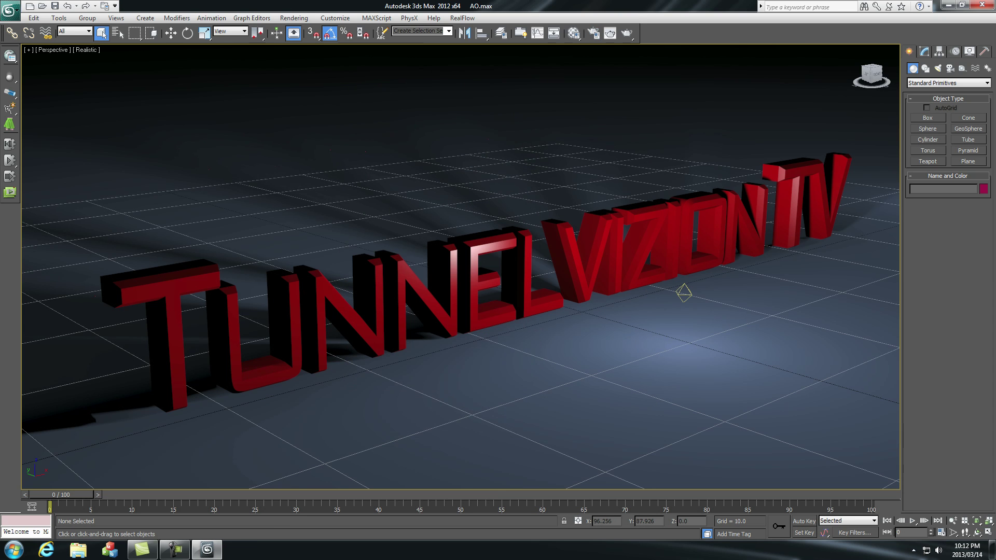
left_click(984, 5)
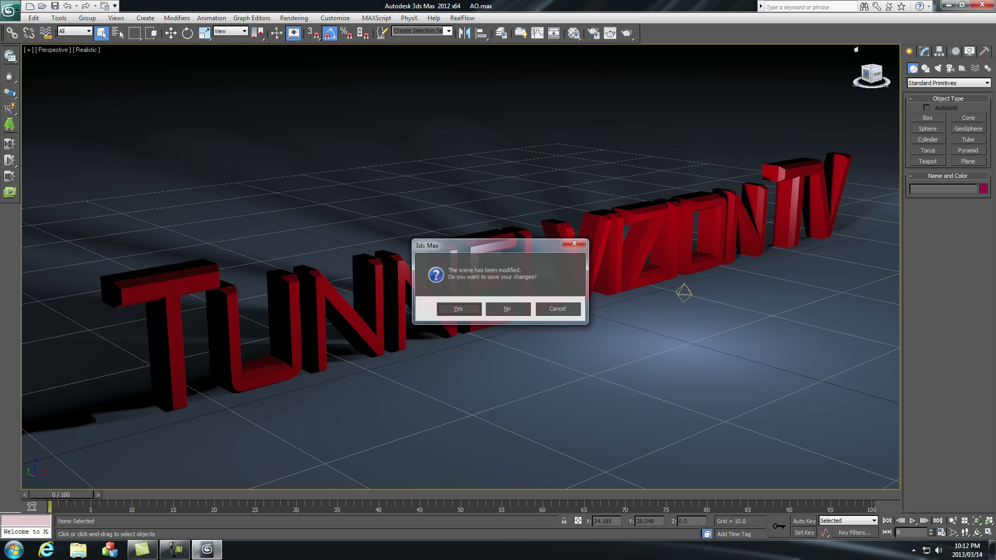
key("n")
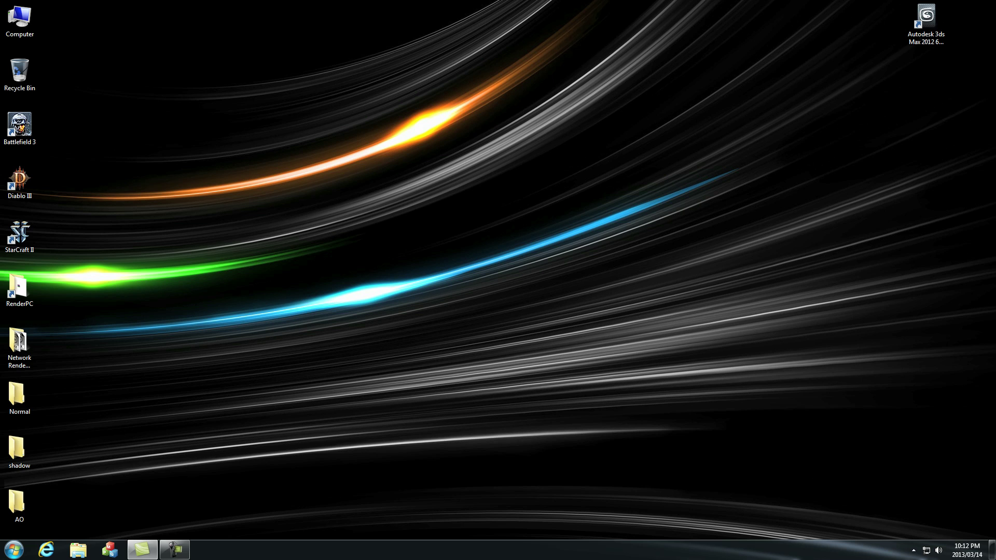
Launch the Backburner Server from the installed Autodesk programs to start processing the queued render jobs.
left_click(14, 550)
left_click(31, 504)
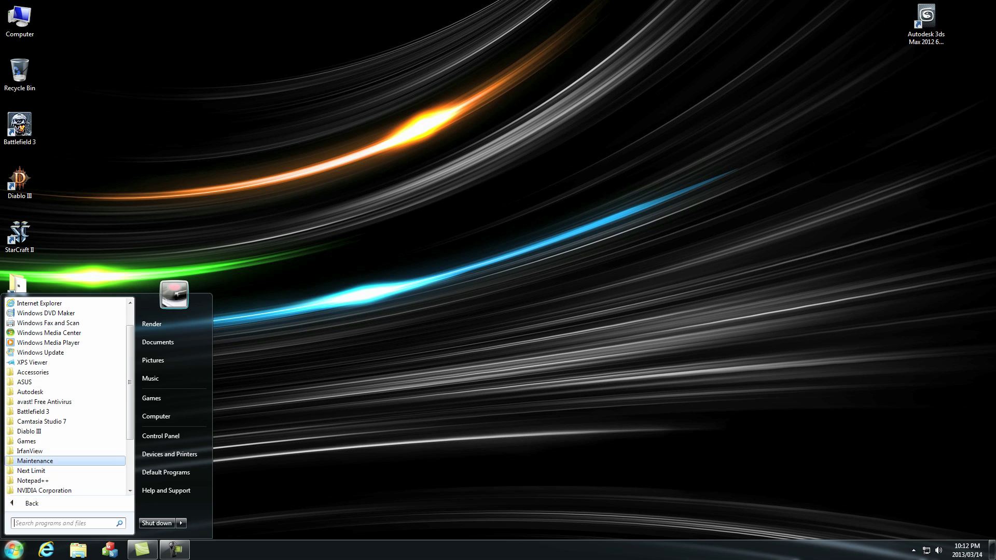
left_click(30, 392)
left_click(42, 421)
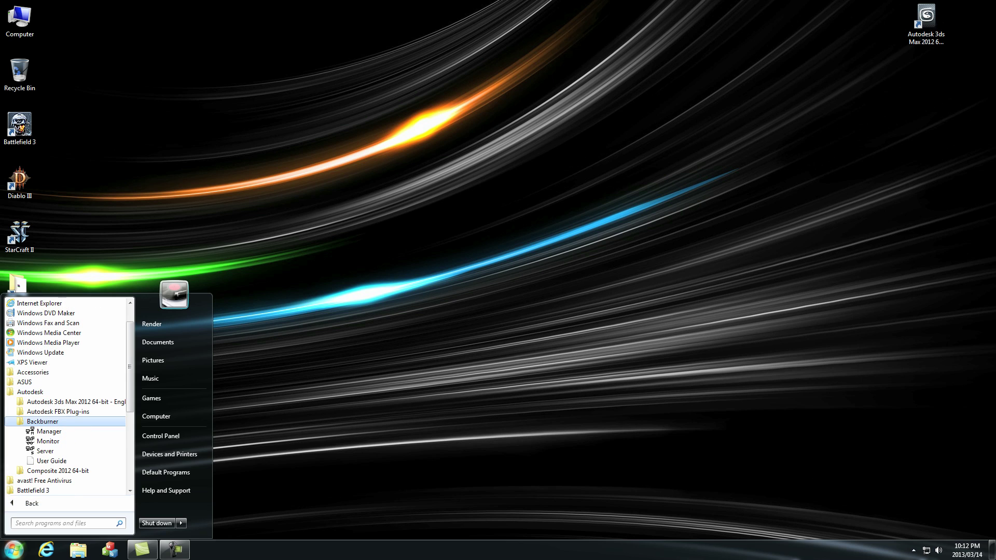
left_click(46, 451)
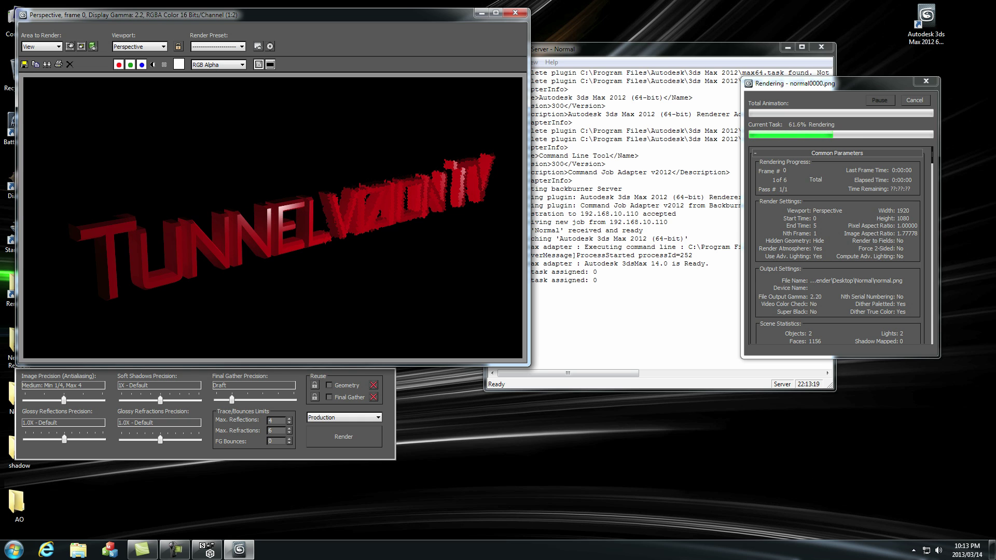
Launch the Backburner Monitor and connect it to the manager at localhost on the default port.
left_click(14, 550)
left_click(42, 503)
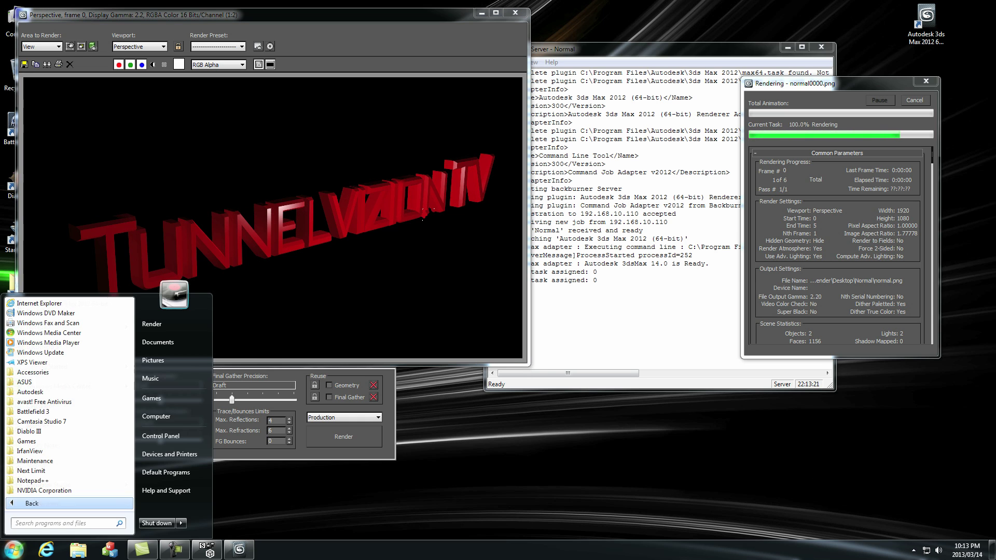
left_click(30, 391)
left_click(42, 421)
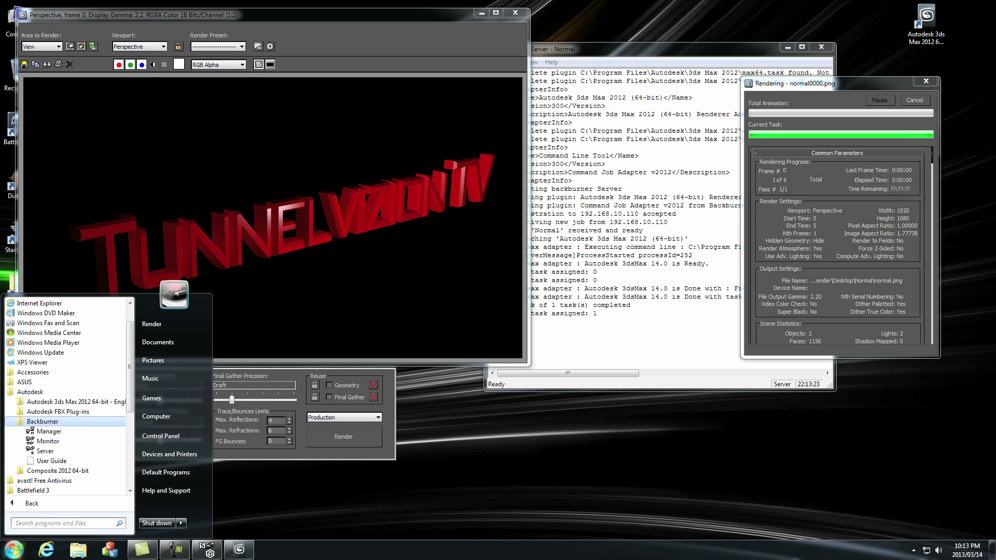
left_click(47, 441)
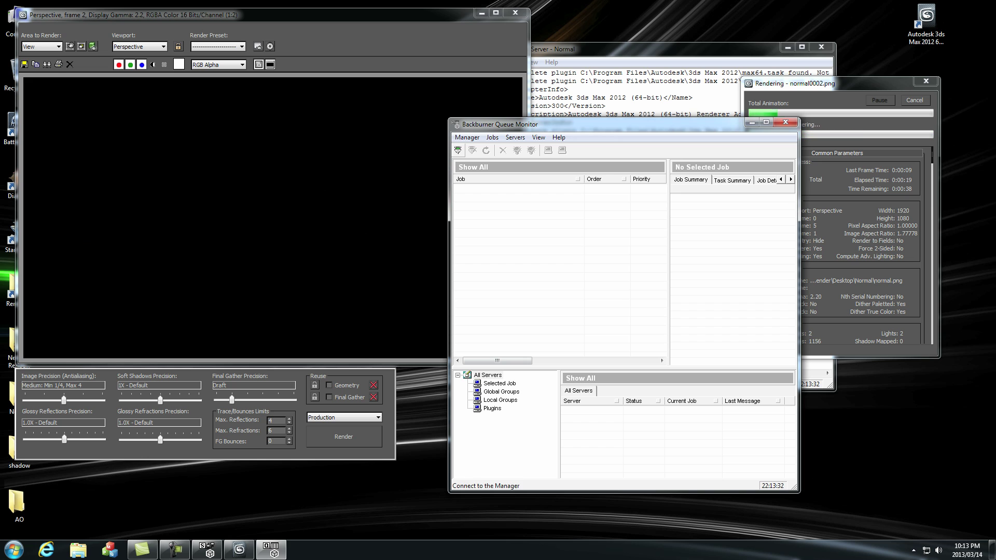
left_click(457, 150)
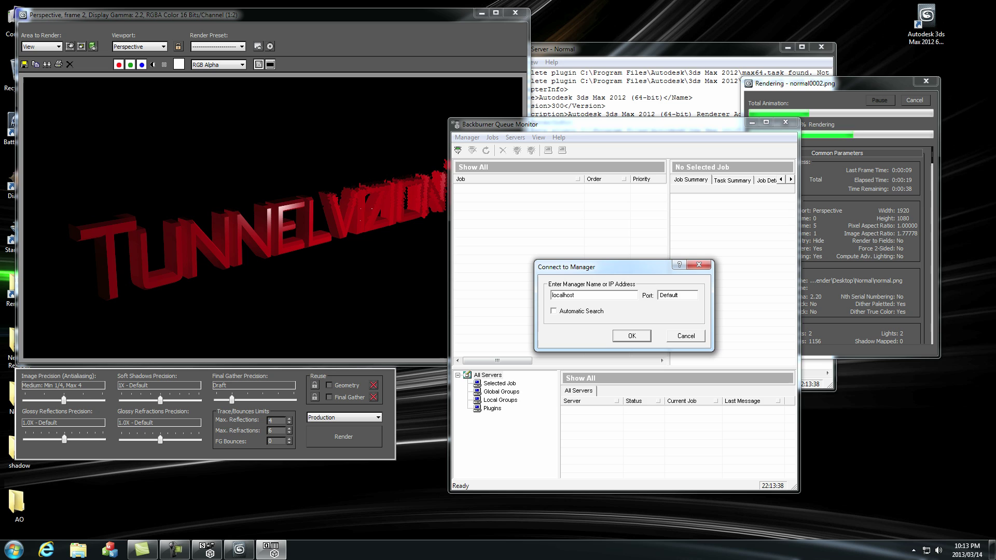
key("Return")
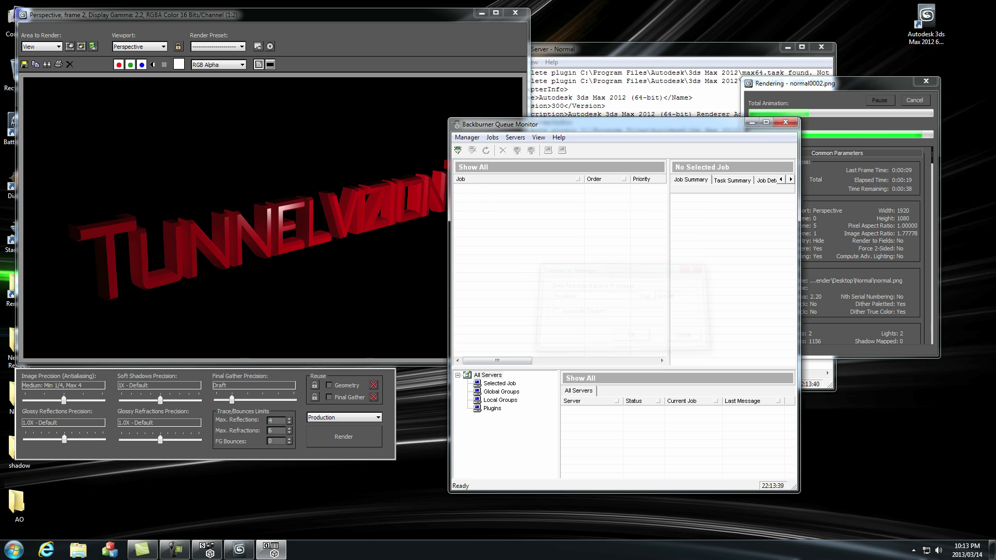